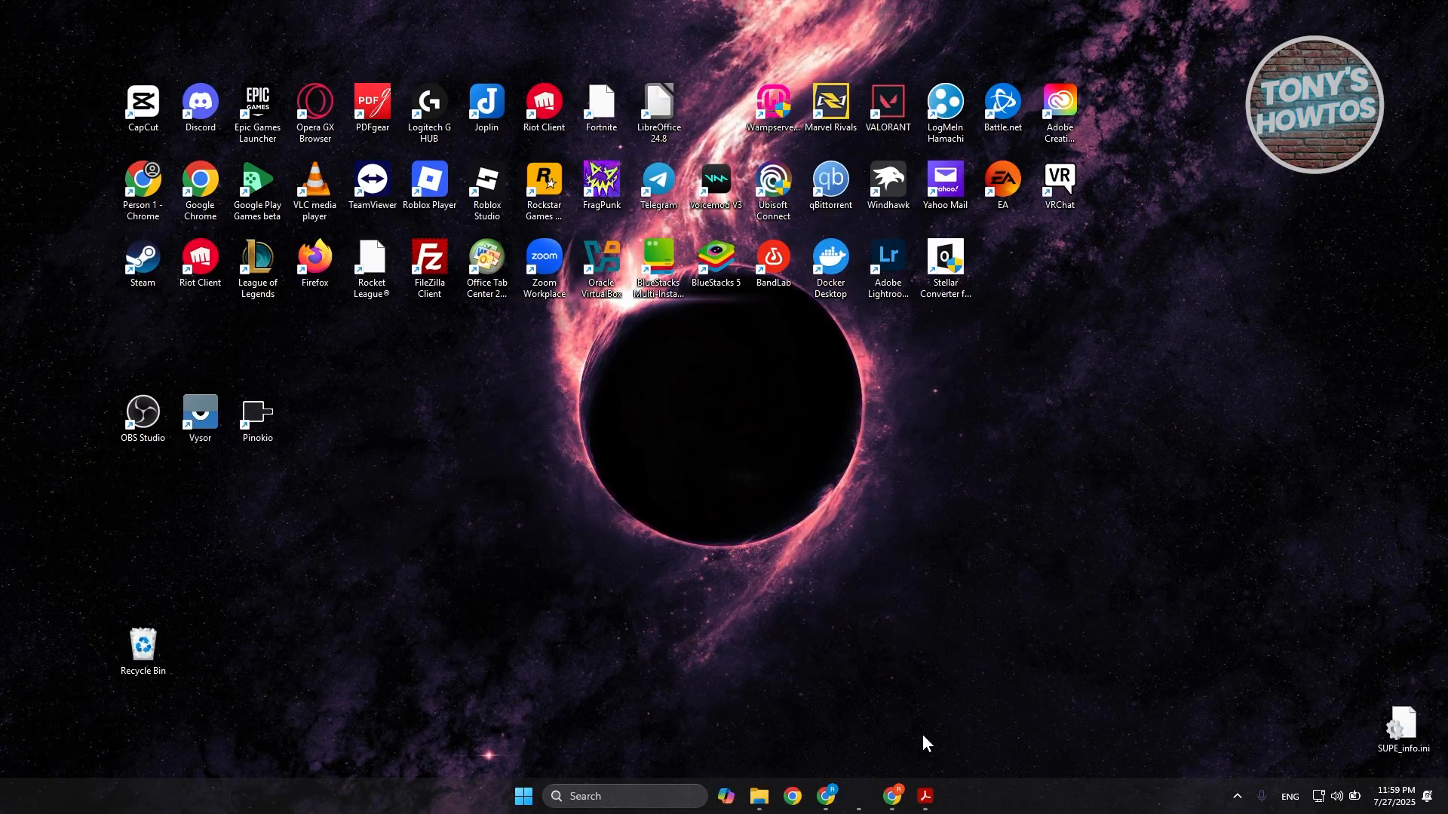
Step: Load statement_sample1.pdf from the Downloads folder into Acrobat by dragging it in
click(925, 796)
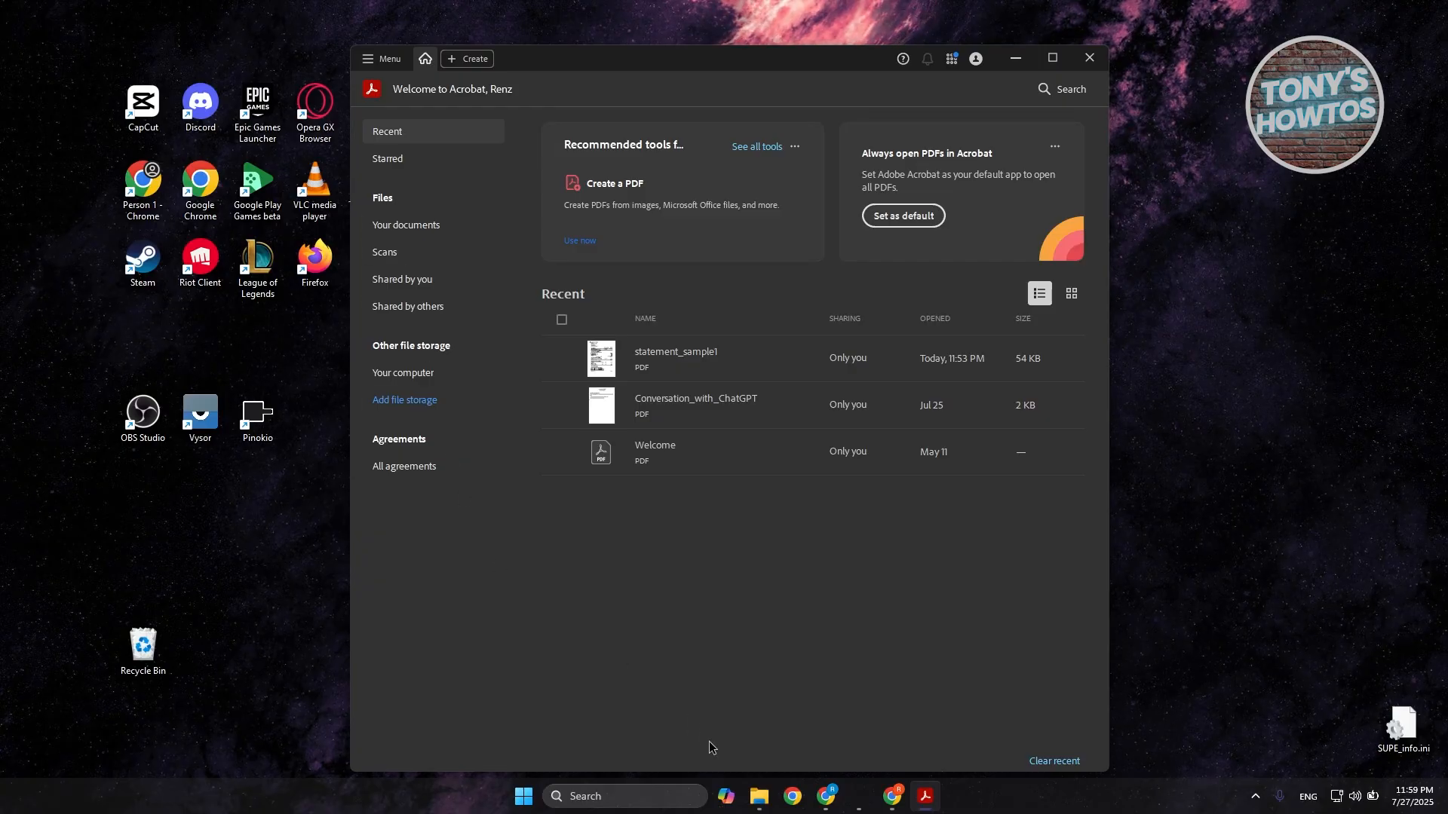
click(759, 797)
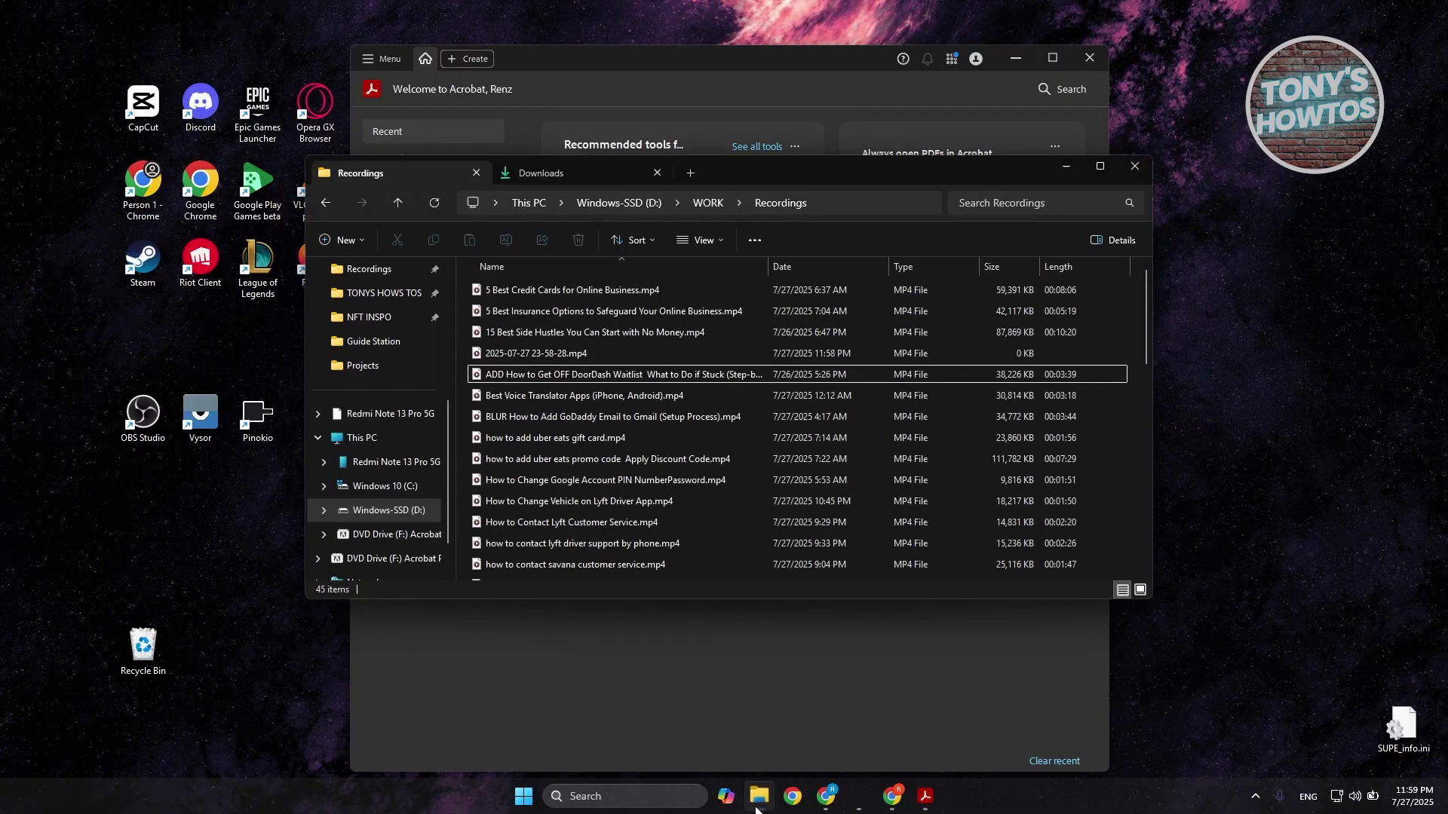
click(574, 173)
drag(792, 172, 1287, 236)
mouse_move(1002, 401)
mouse_down()
mouse_move(1007, 389)
mouse_move(668, 549)
mouse_up()
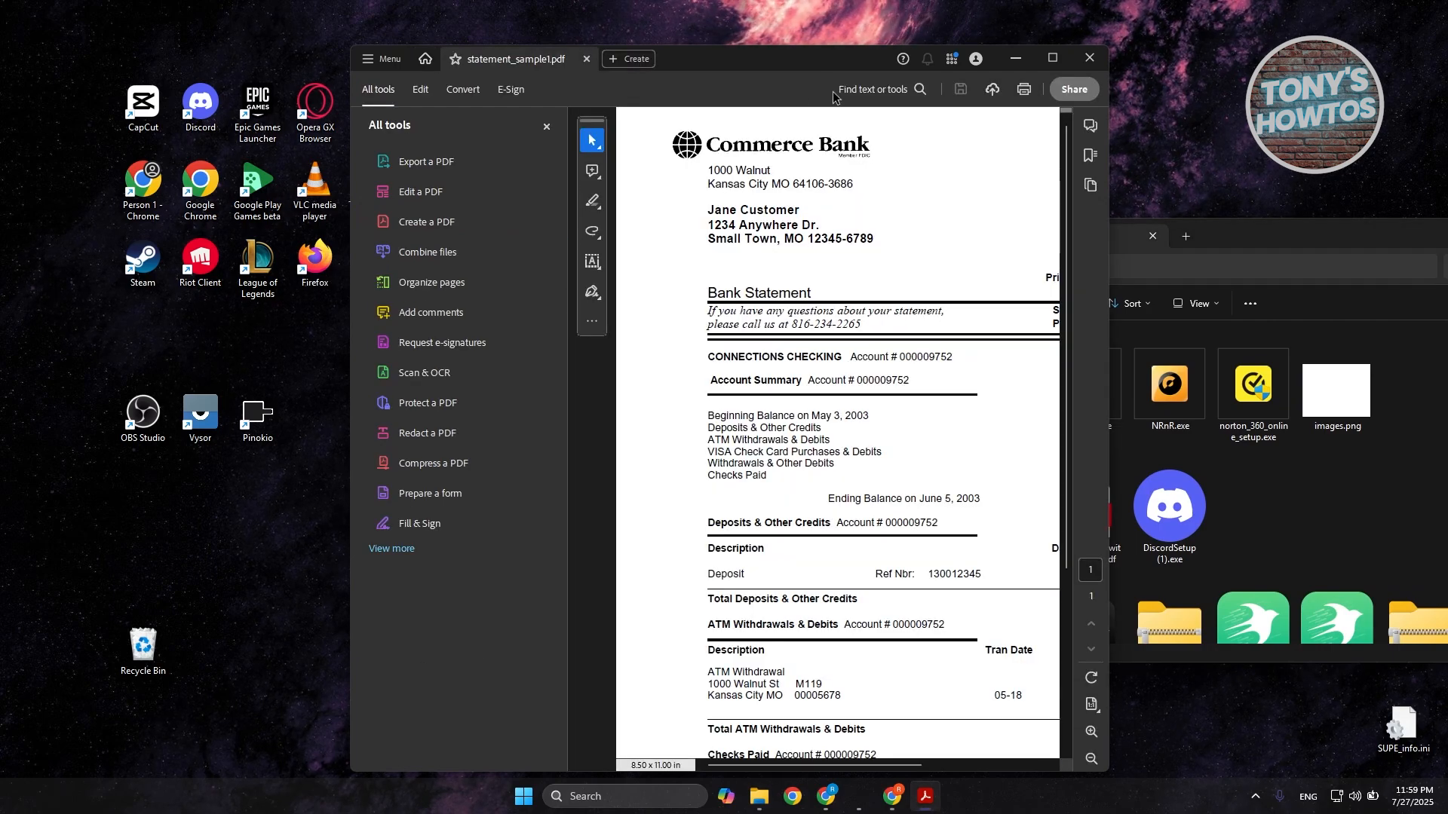
Step: Maximize the Acrobat window and switch the statement into text-editing mode
click(1052, 61)
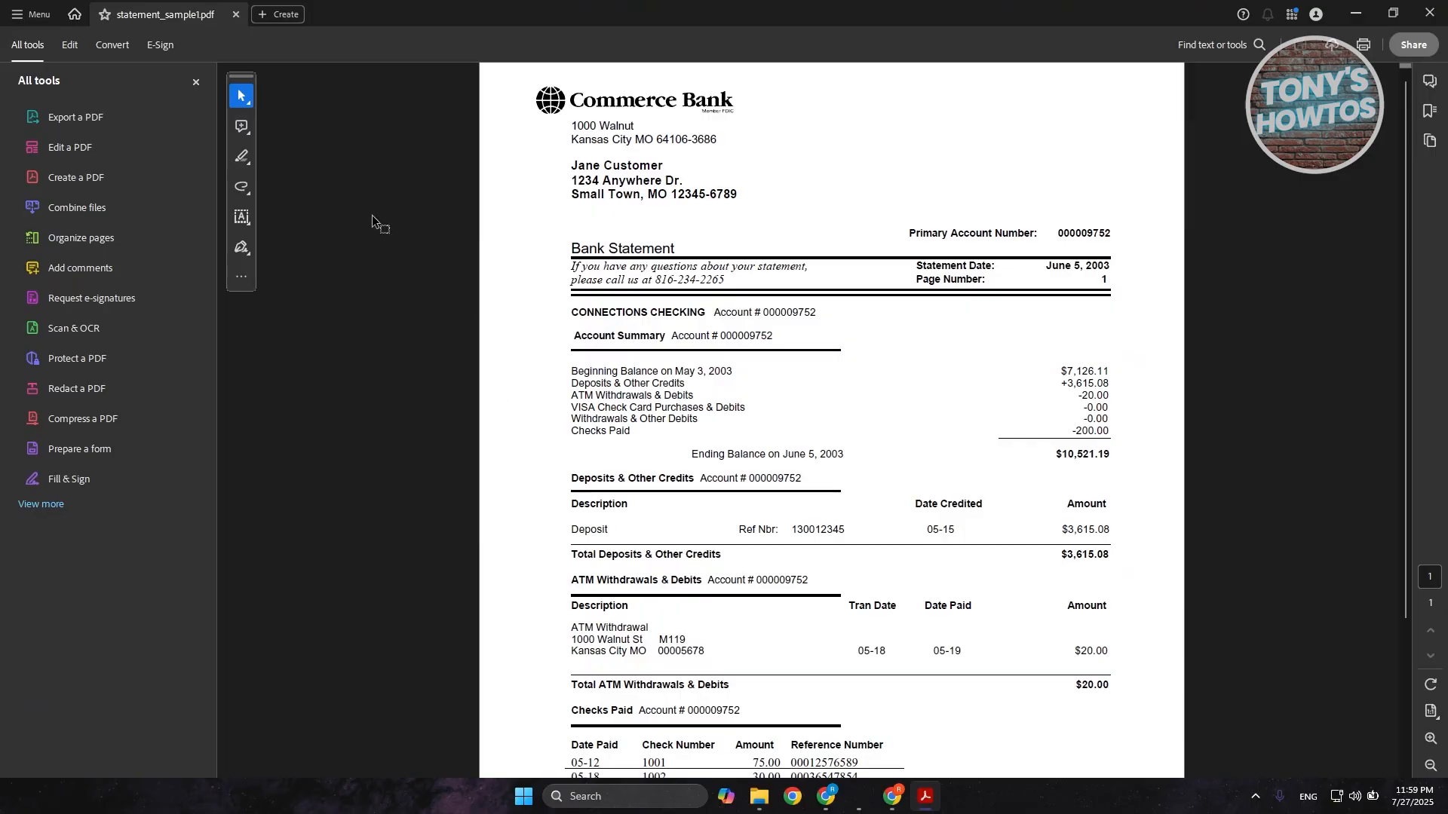
click(70, 159)
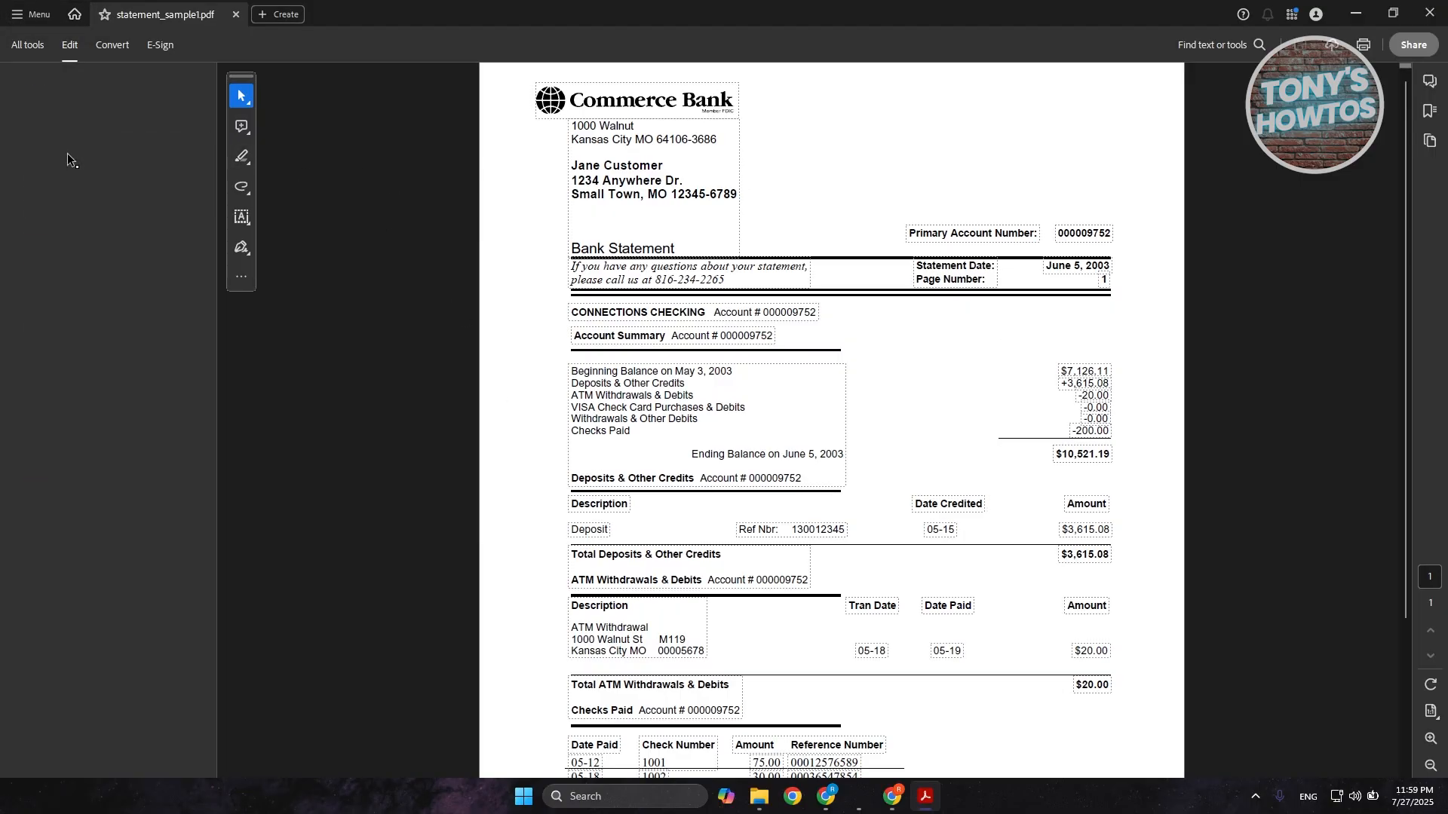
Step: Probe the customer questions paragraph and phone number text for editability
click(732, 279)
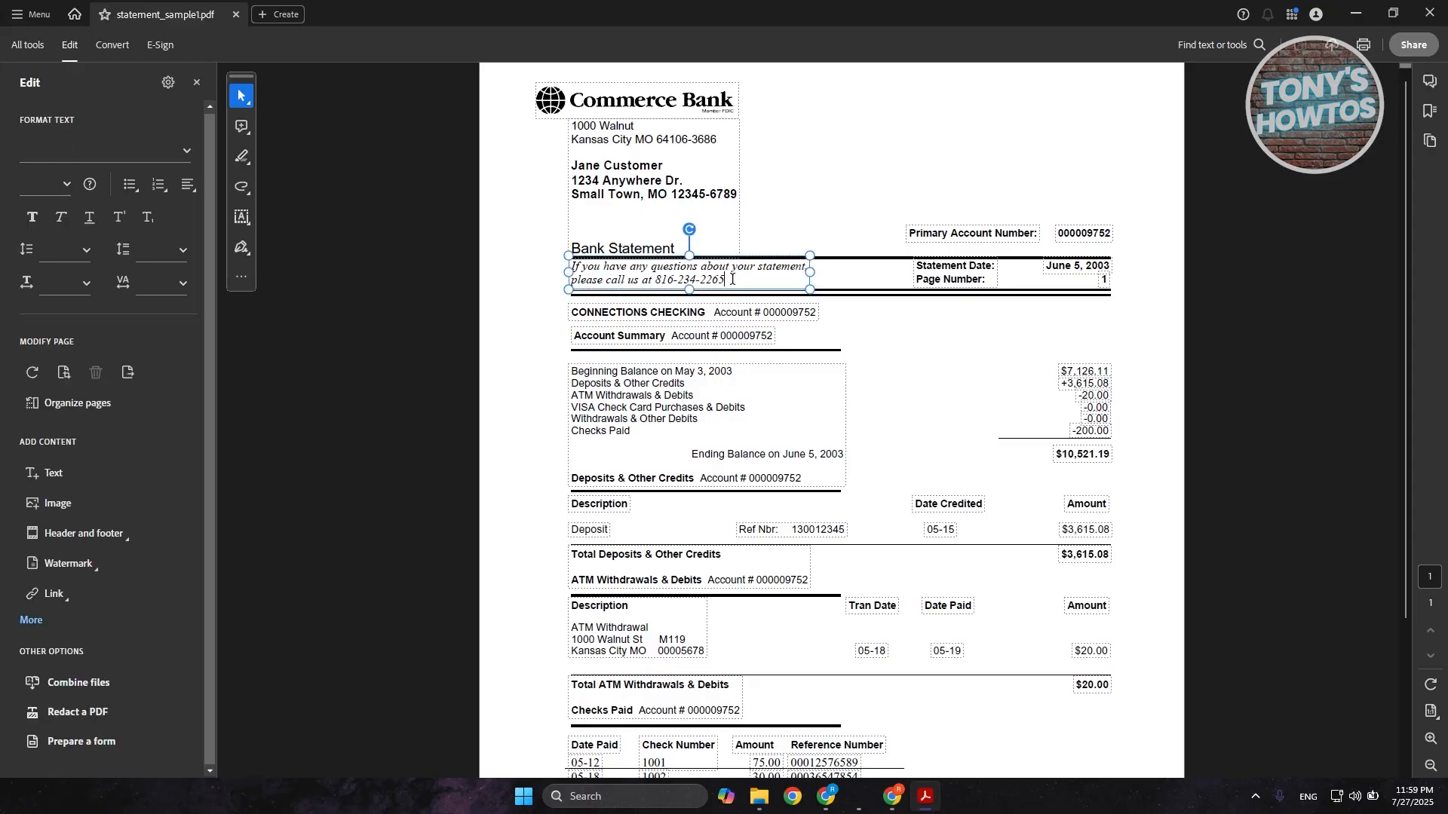
drag(732, 279, 566, 264)
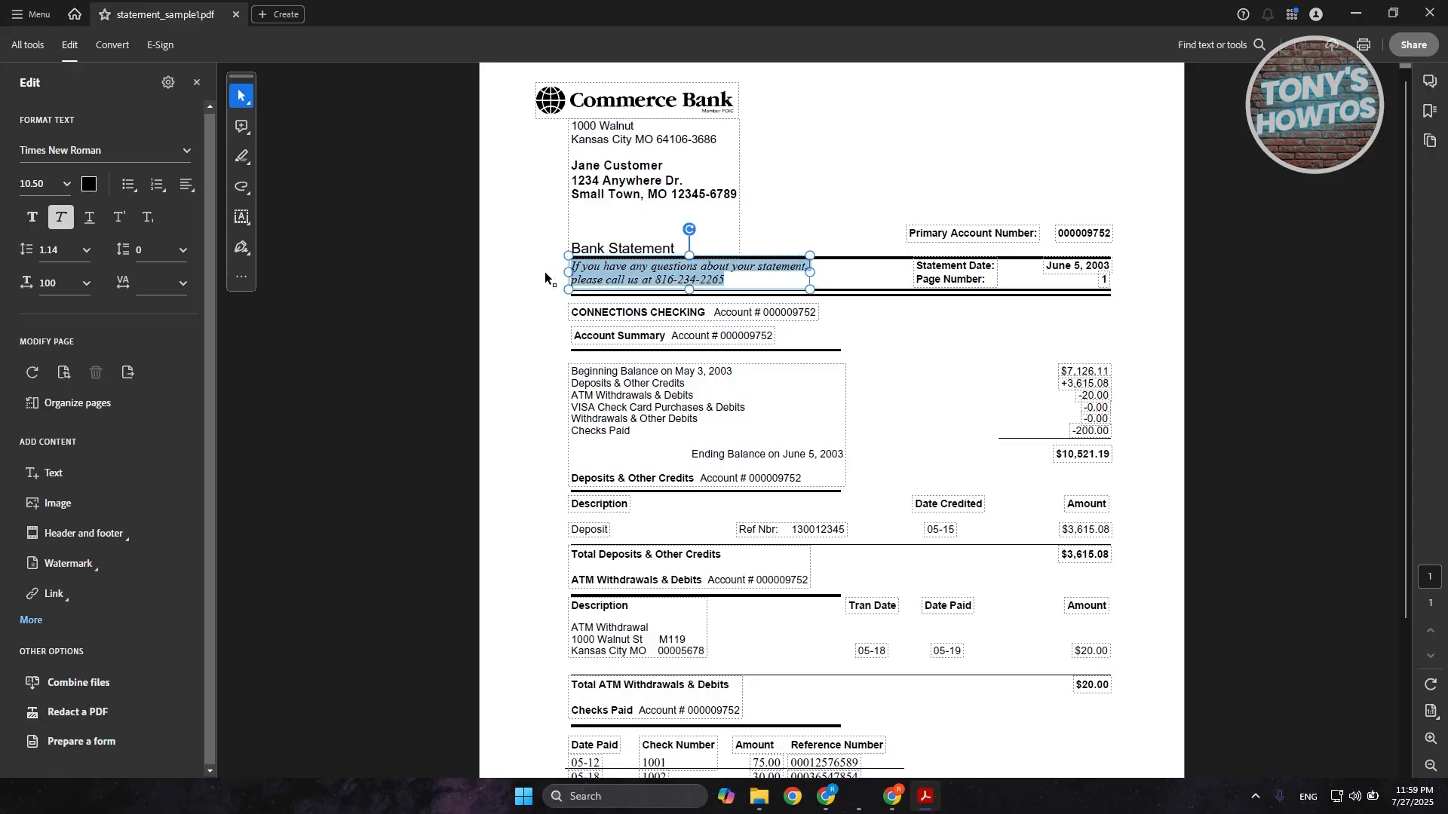
click(629, 275)
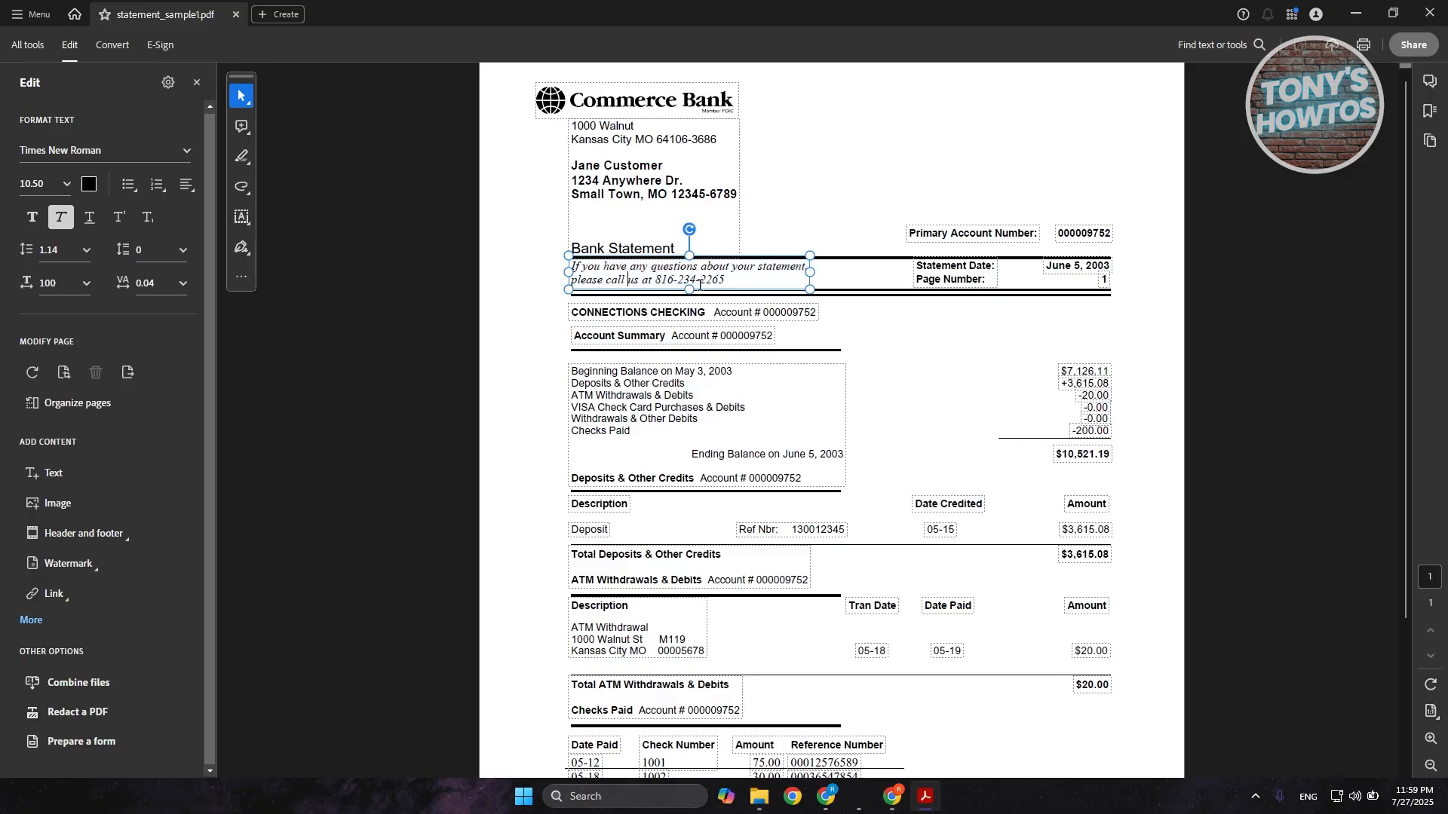
drag(733, 282, 695, 282)
click(784, 313)
key(BackSpace)
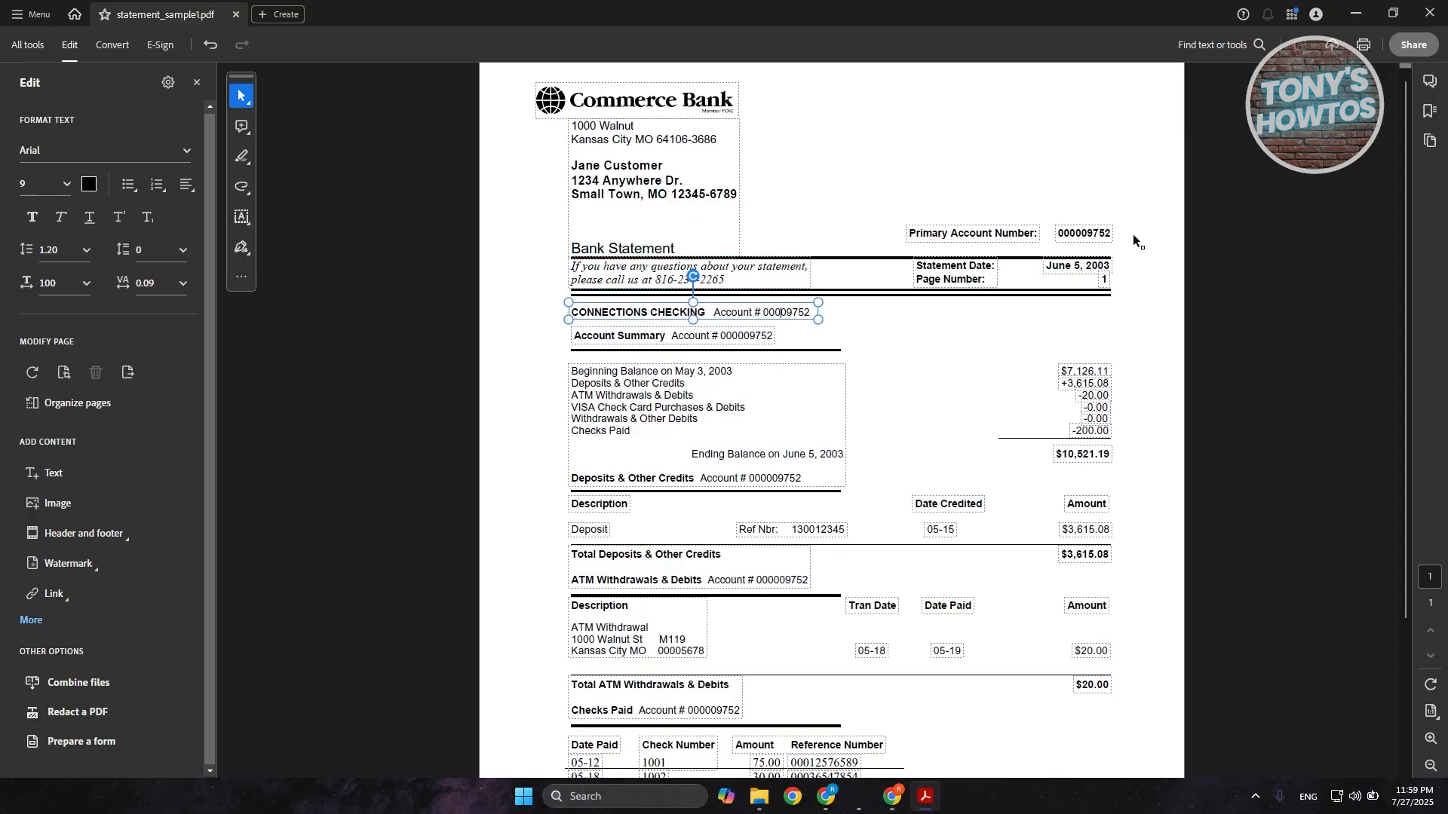
text(1)
scroll(807, 420, down, 1)
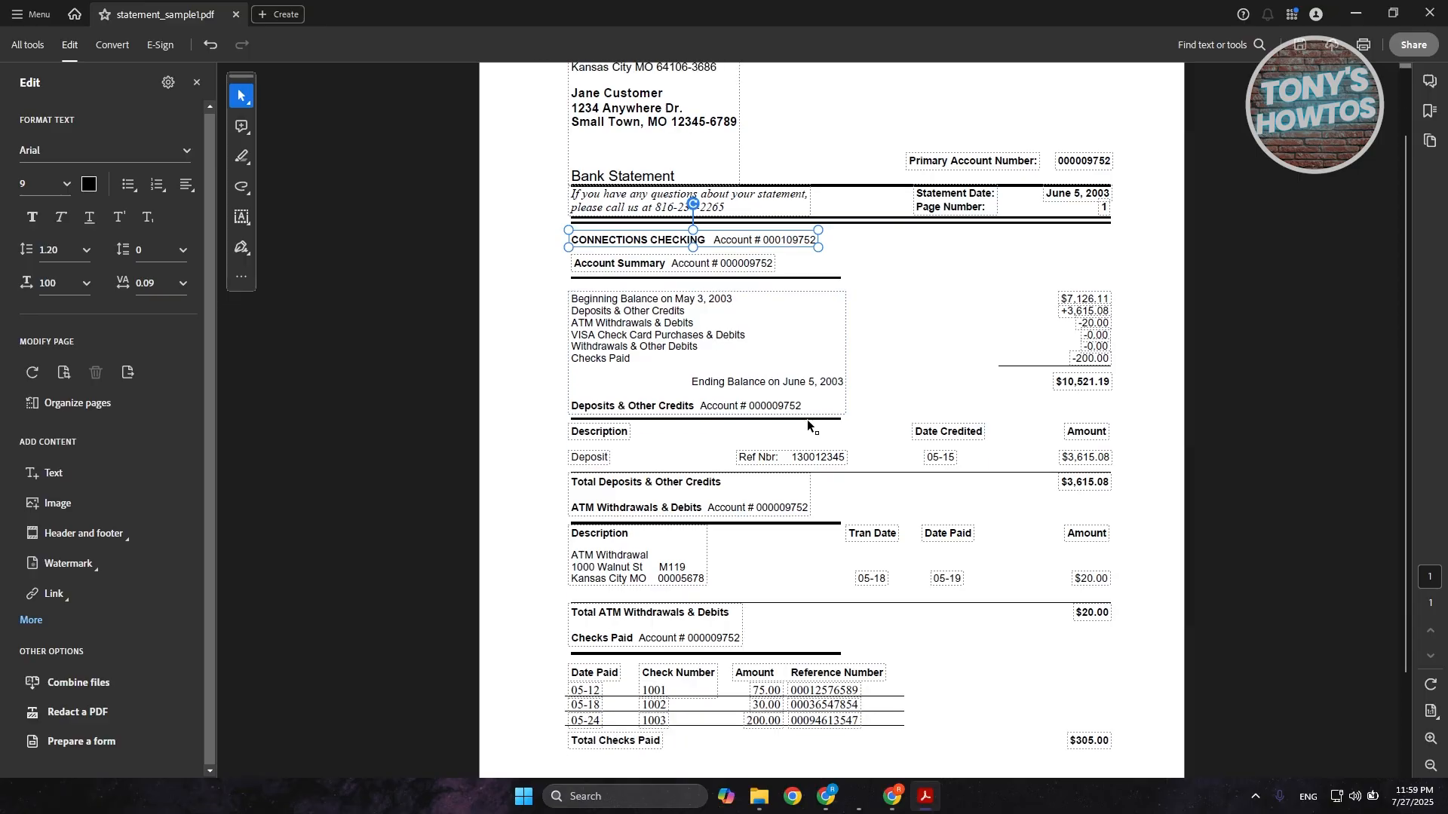
click(715, 204)
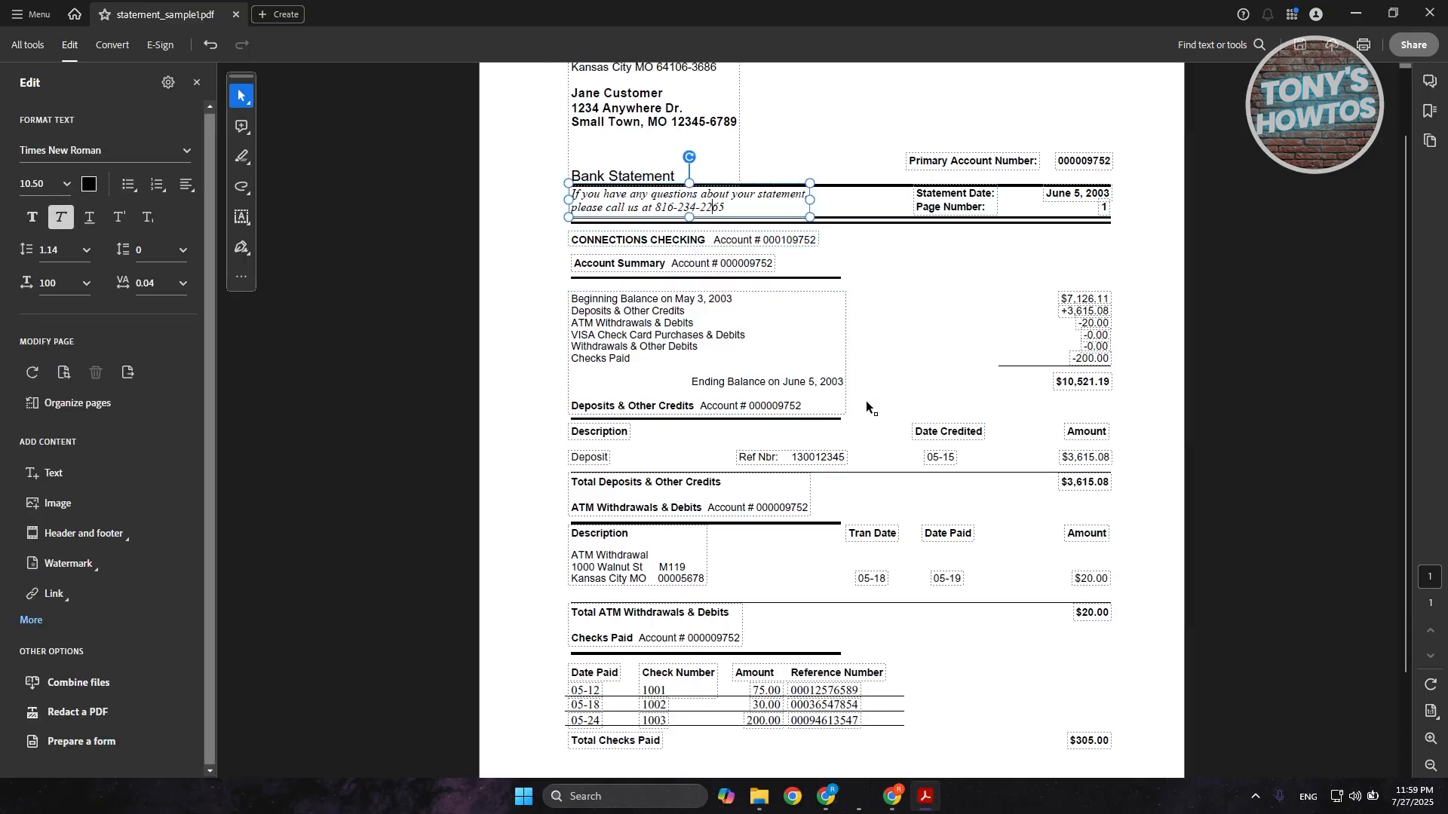
click(889, 293)
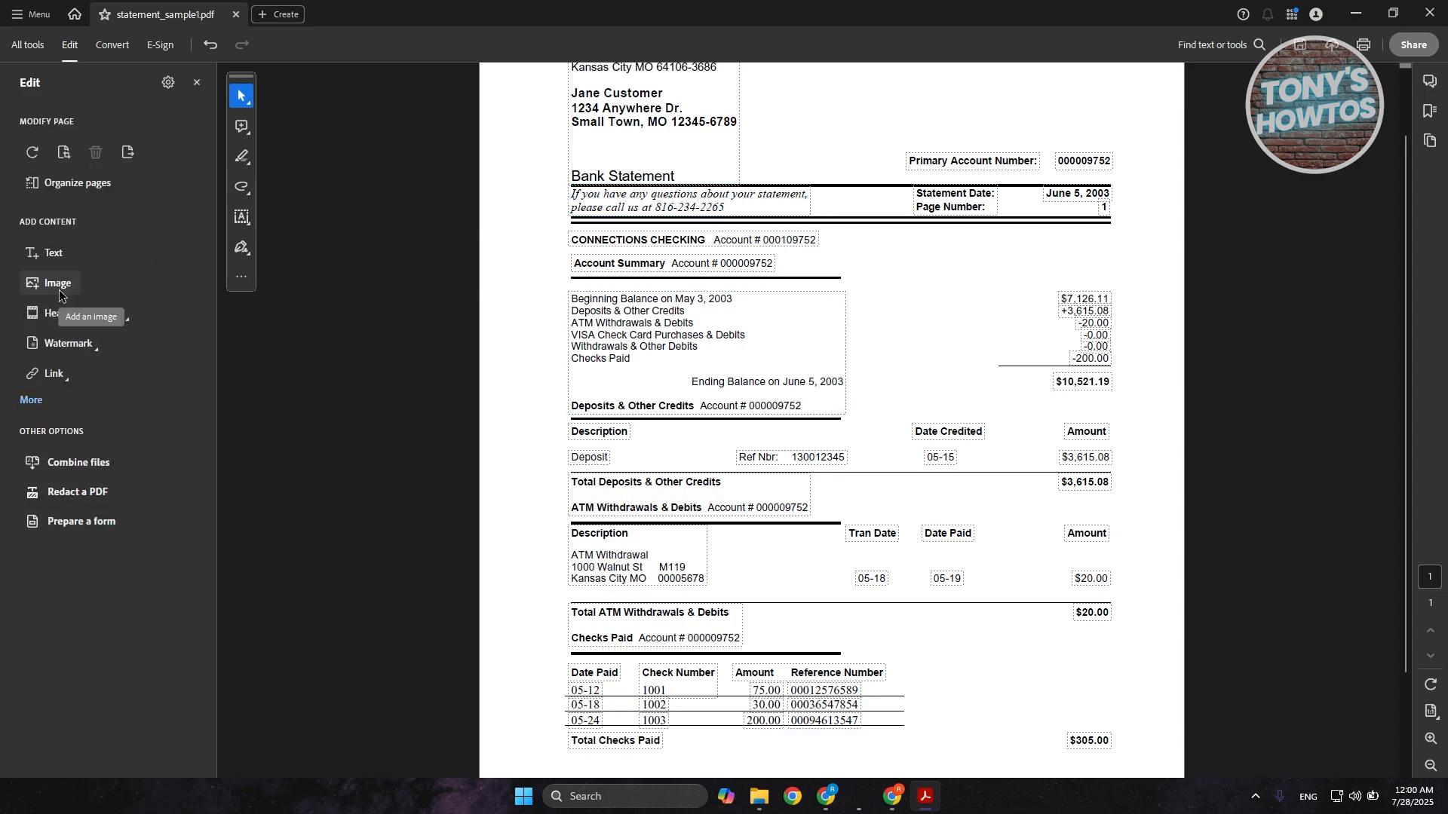
Step: Insert the blank white images.png picture onto the statement page
click(59, 290)
click(339, 260)
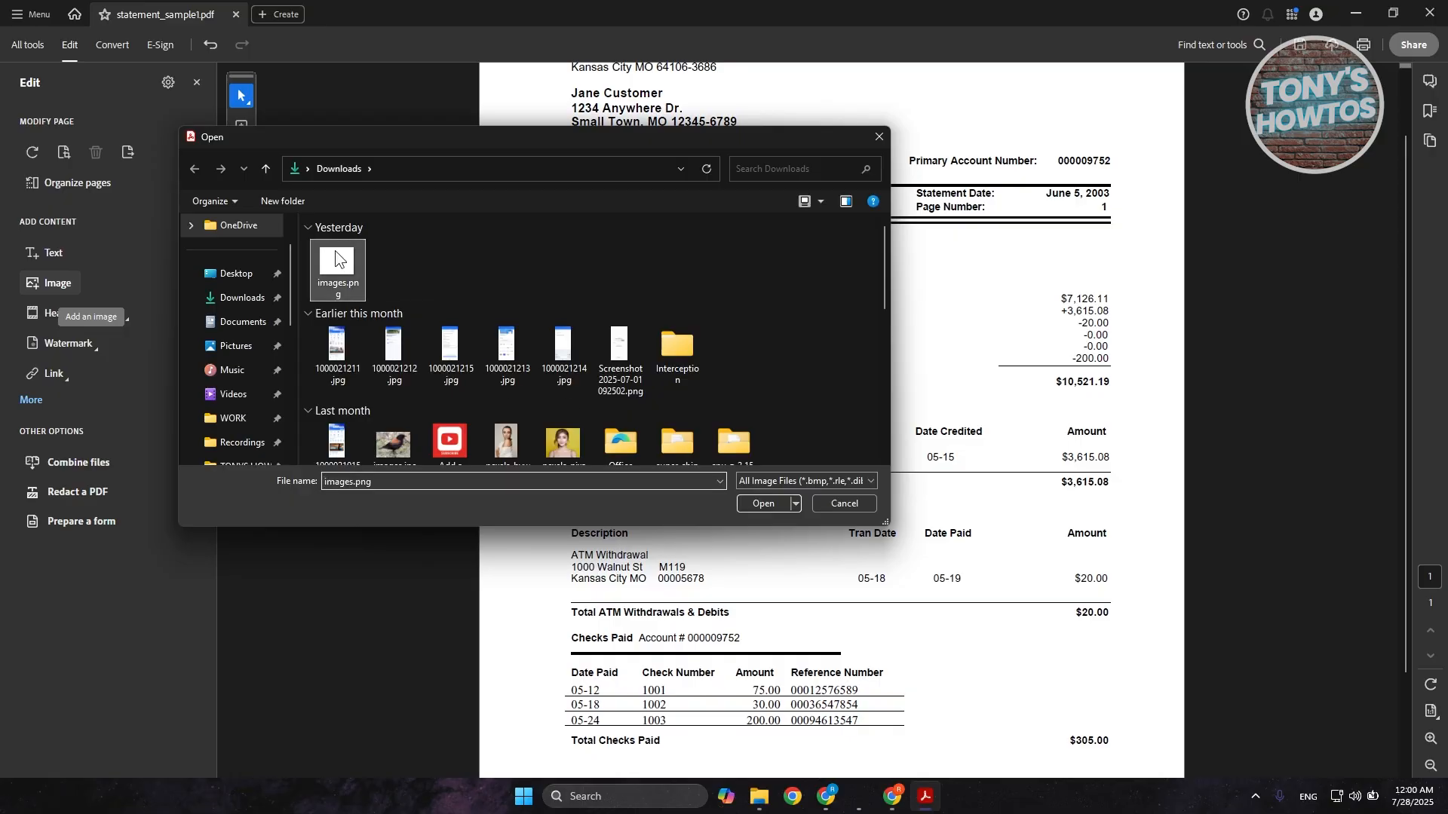
click(768, 503)
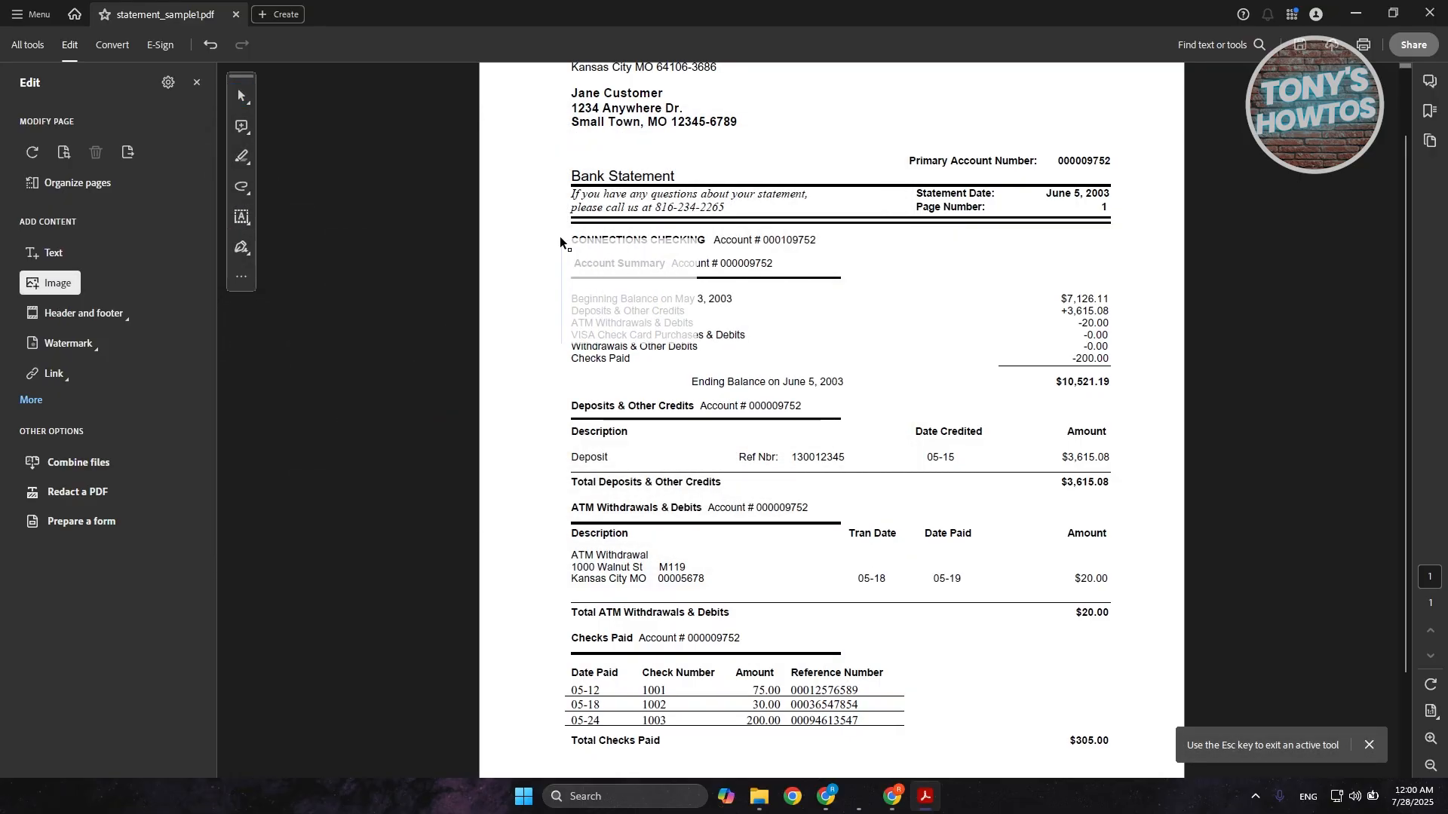
drag(712, 244, 1006, 456)
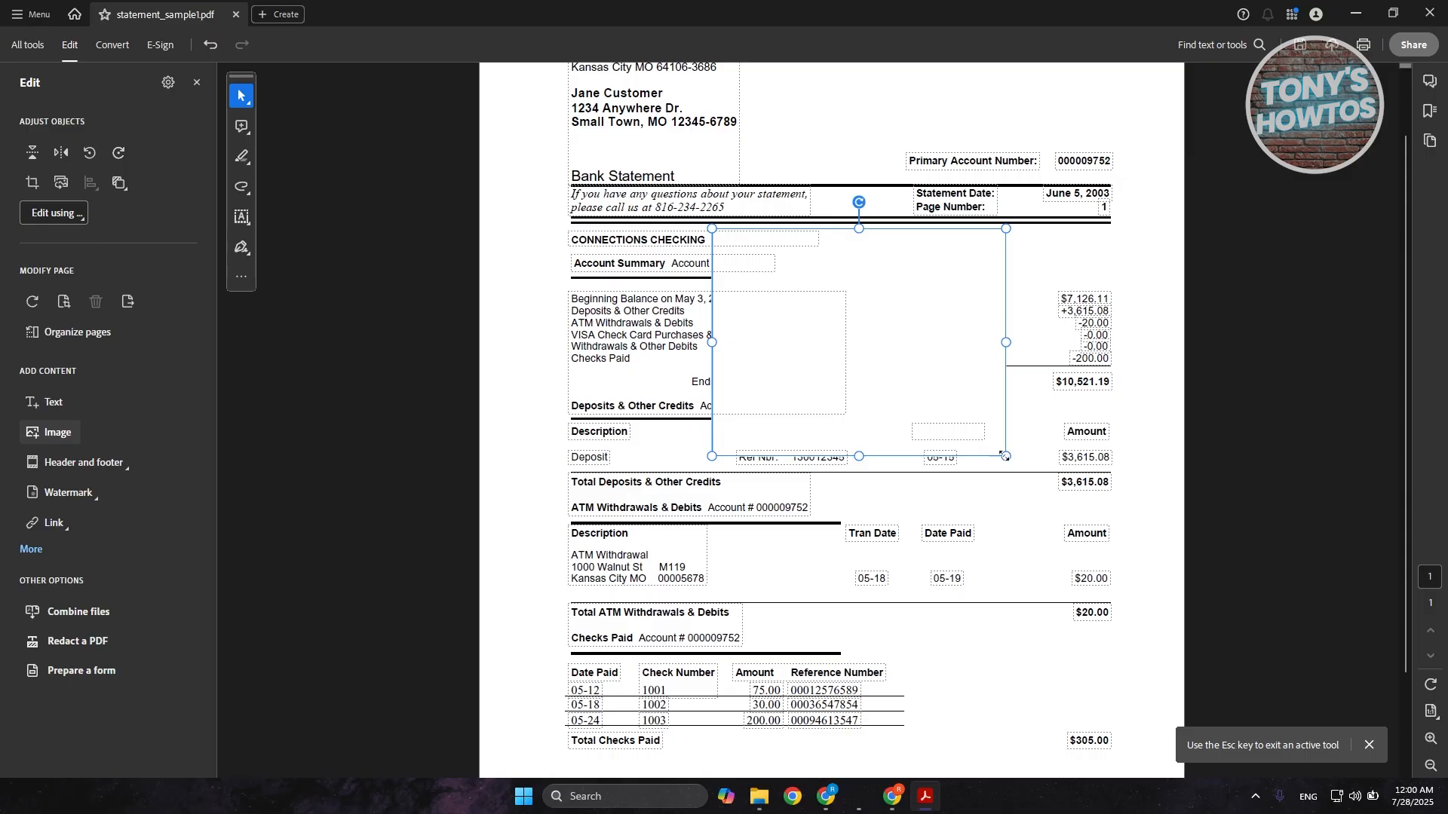
Step: Shrink the white picture into a thin patch covering the checking account number
drag(1006, 456, 767, 315)
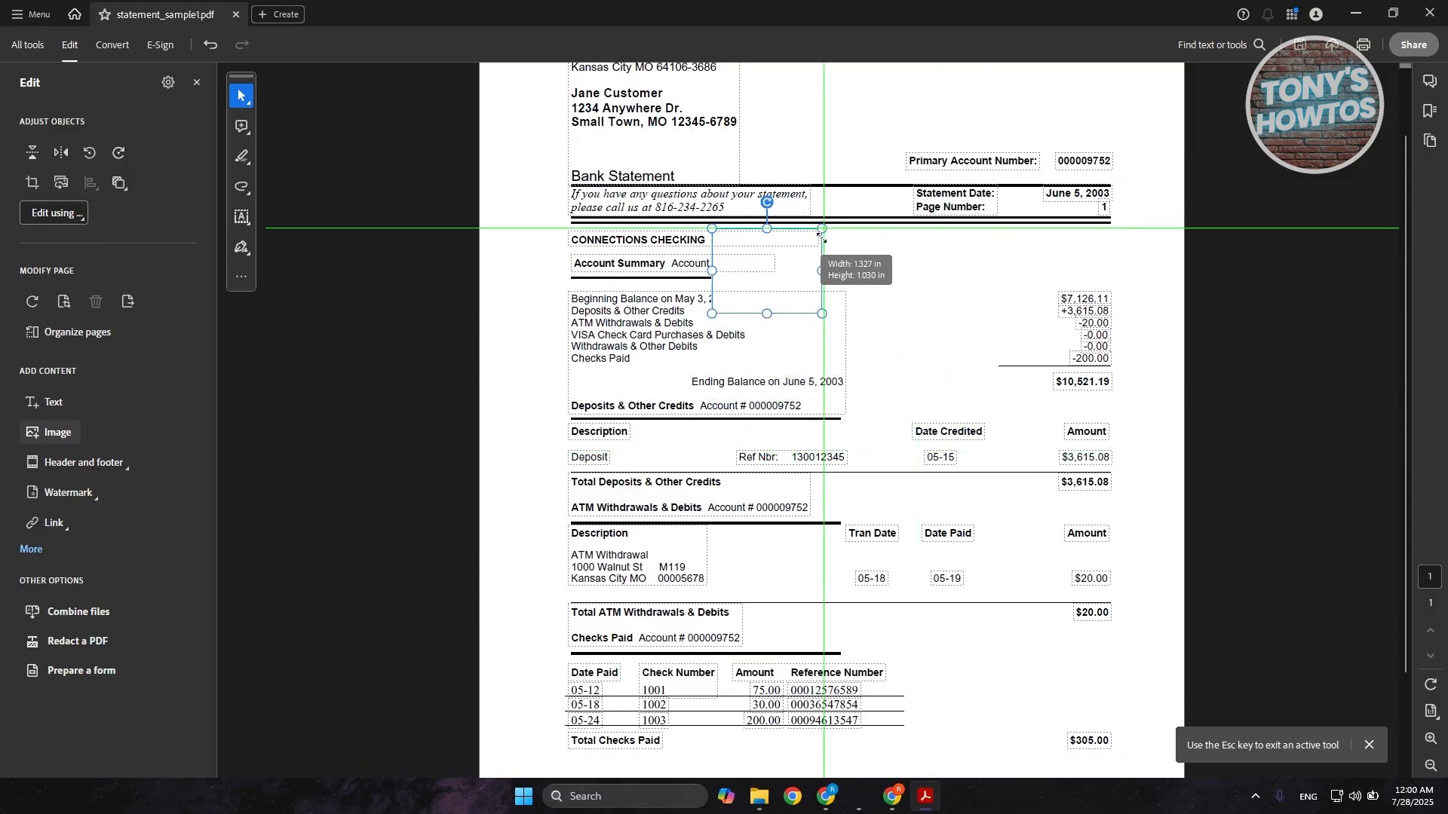
drag(768, 314, 777, 251)
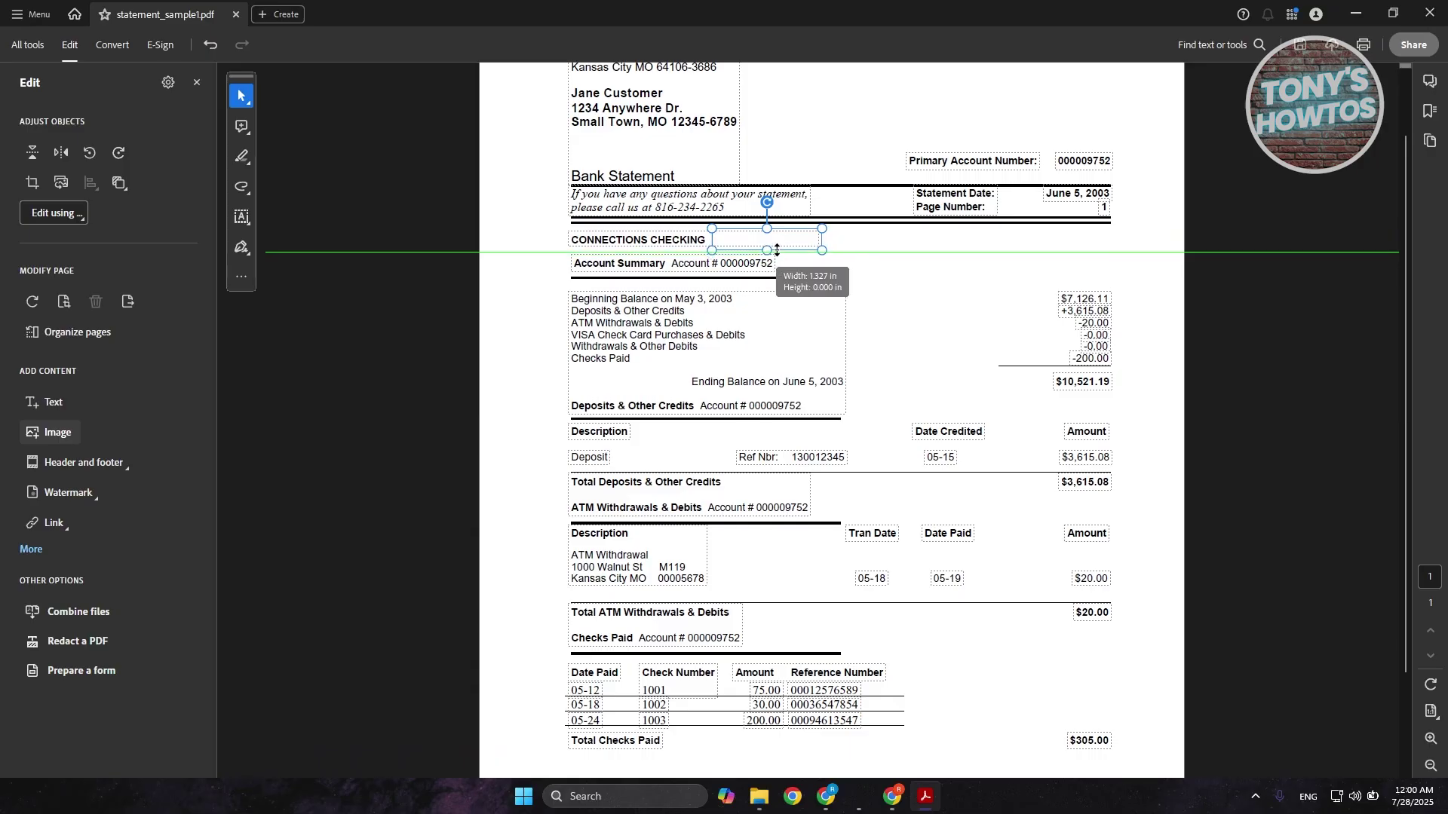
click(427, 406)
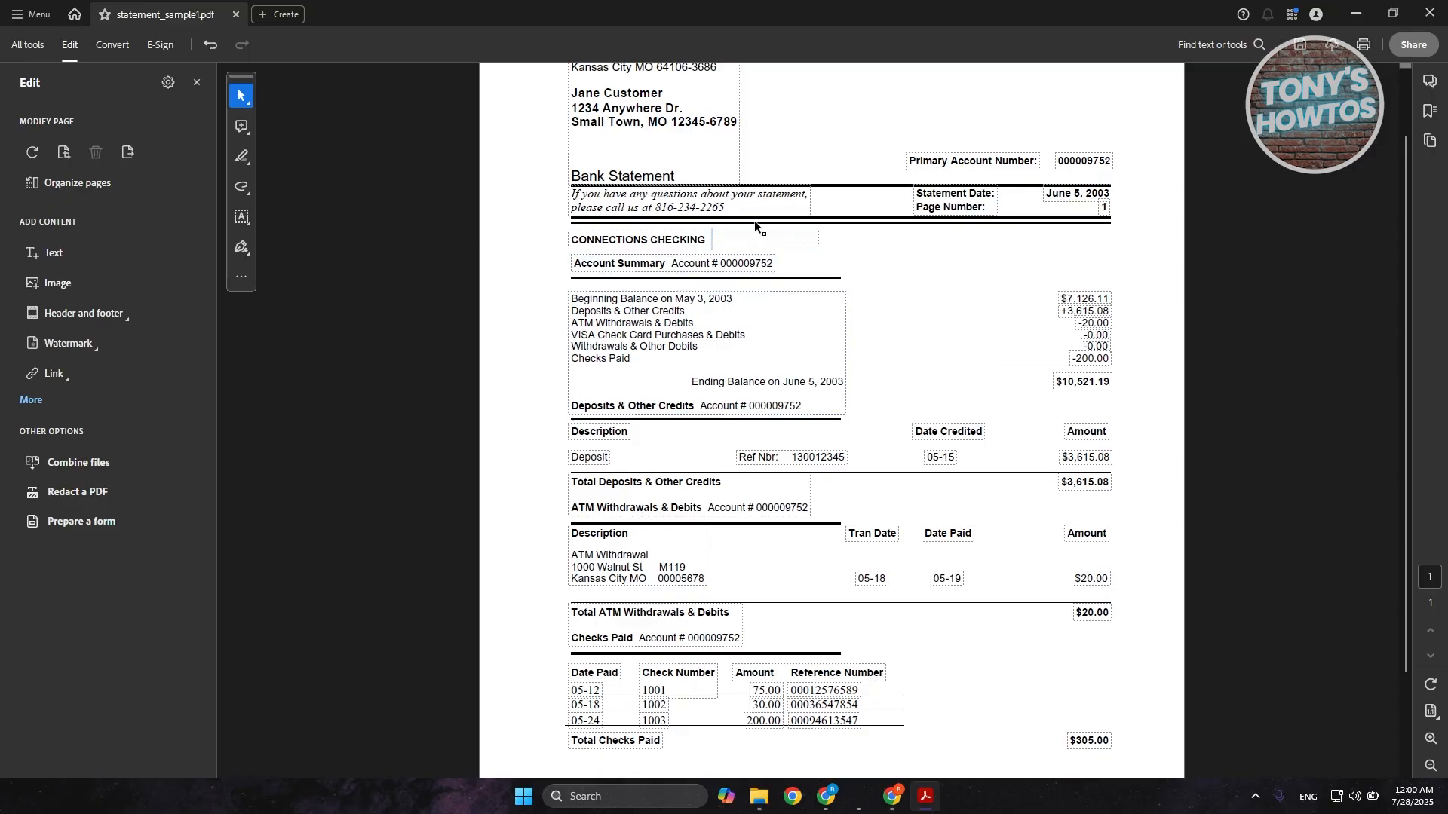
scroll(536, 607, up, 2)
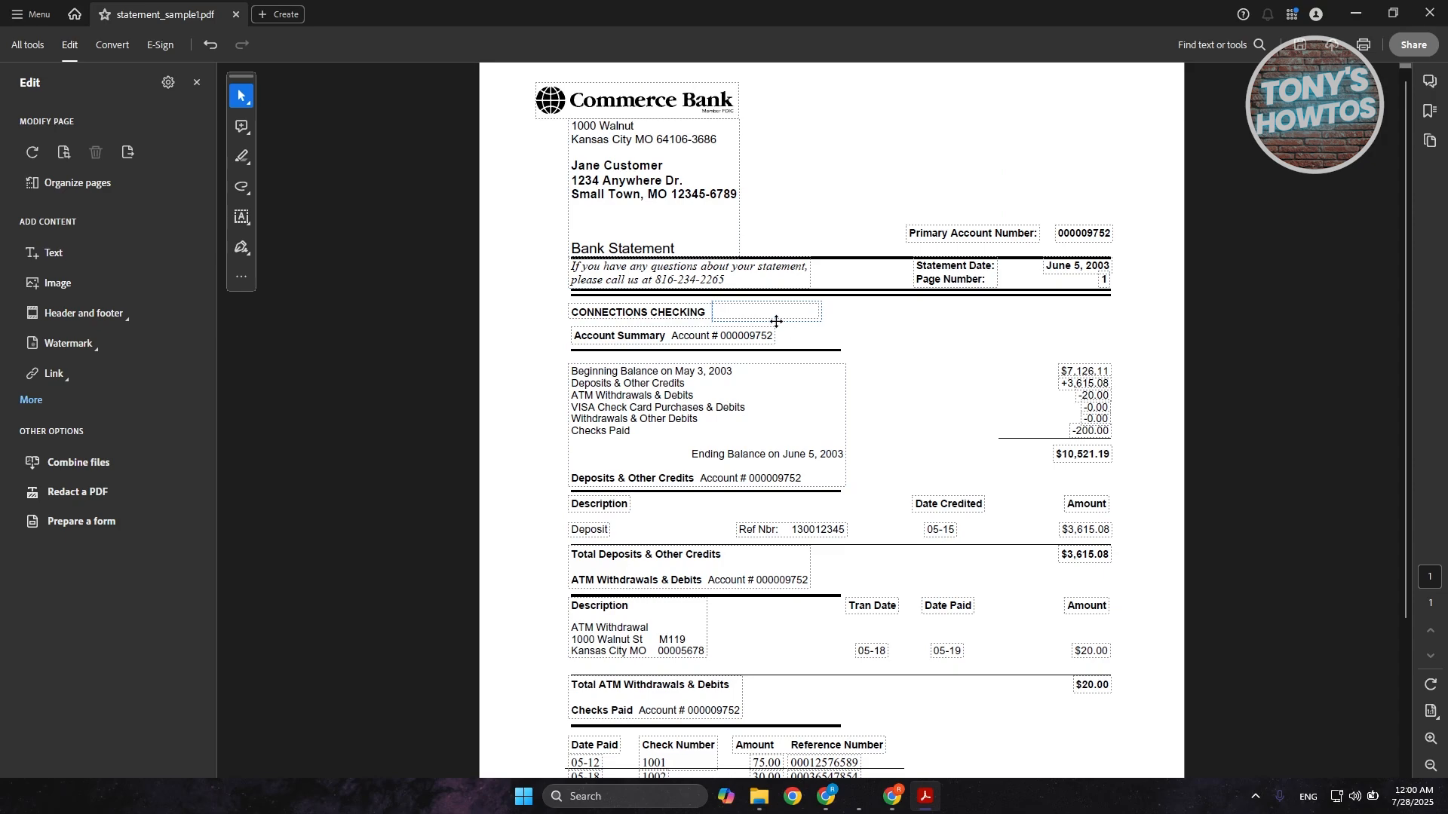
click(777, 316)
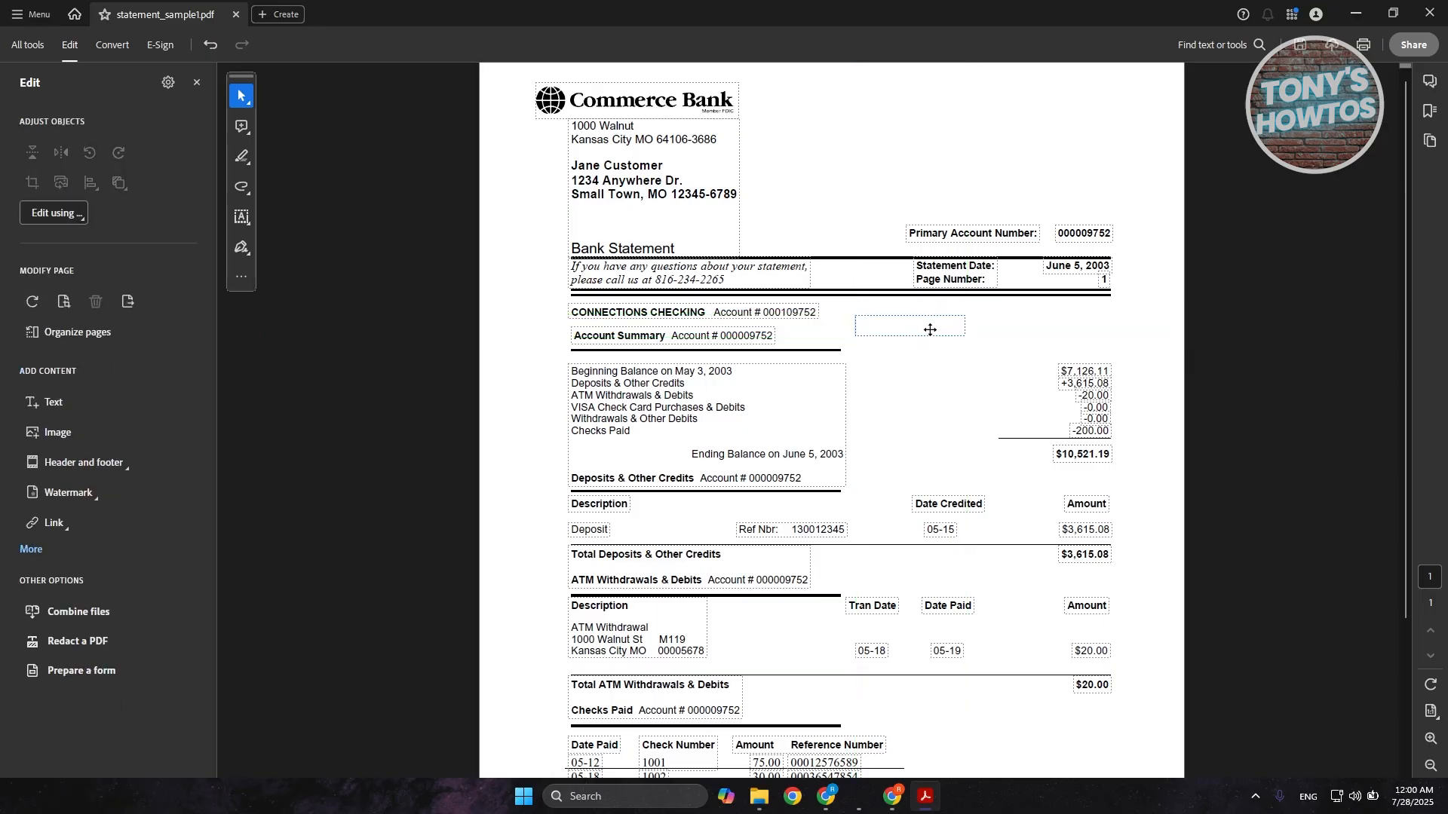
mouse_move(778, 317)
mouse_down()
mouse_move(840, 324)
mouse_move(791, 316)
mouse_up()
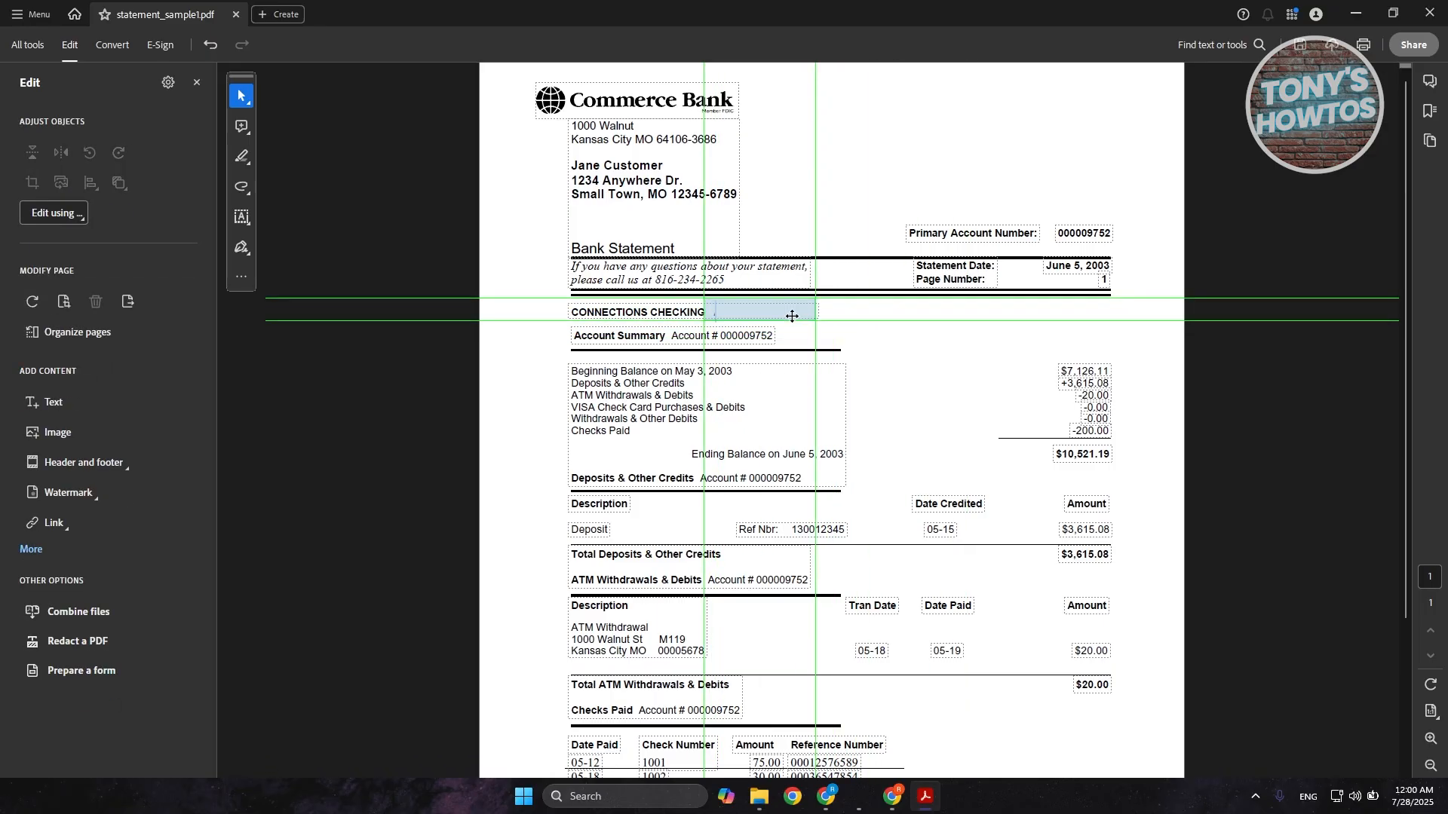
drag(791, 316, 799, 318)
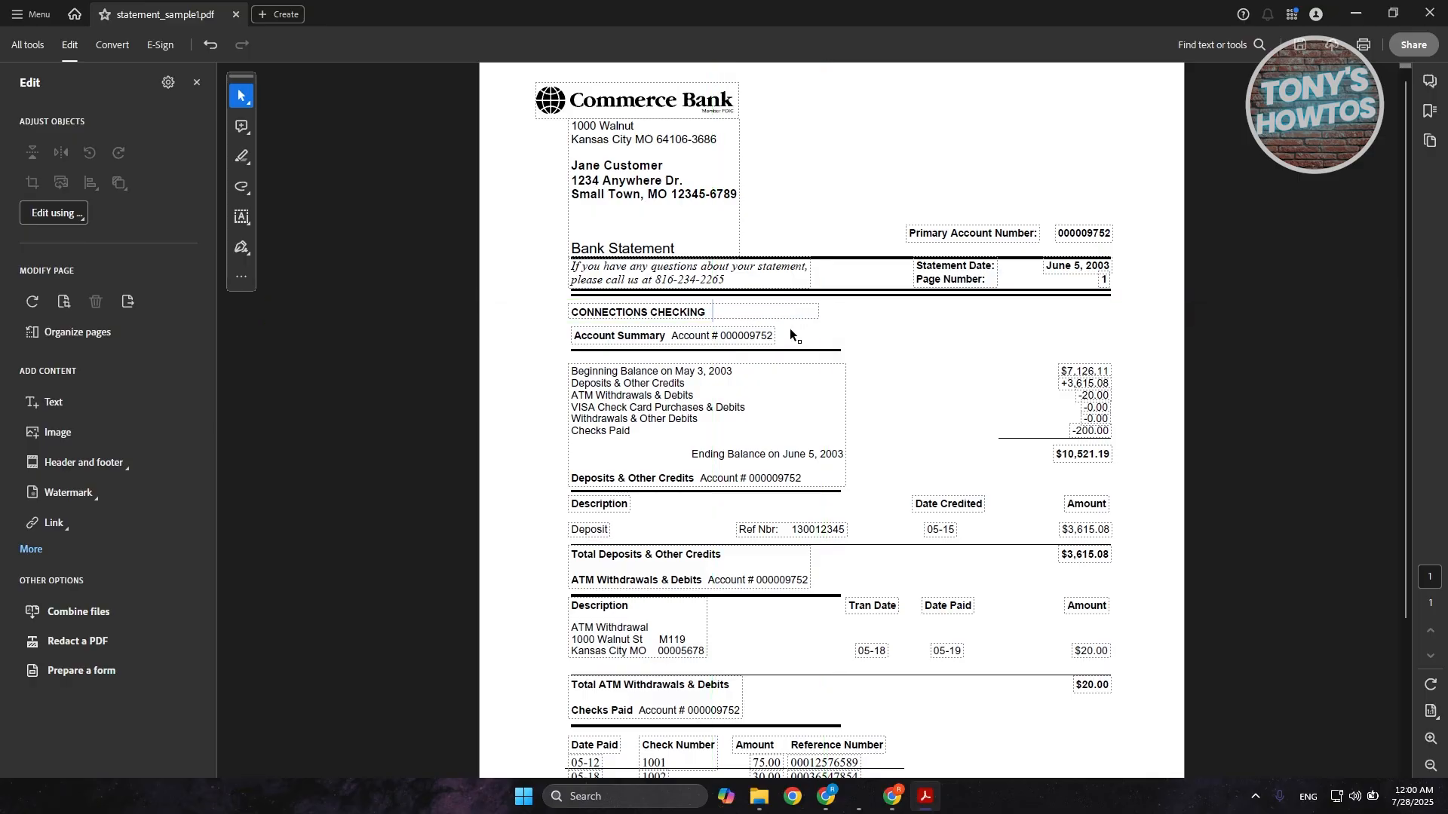
drag(759, 311, 862, 331)
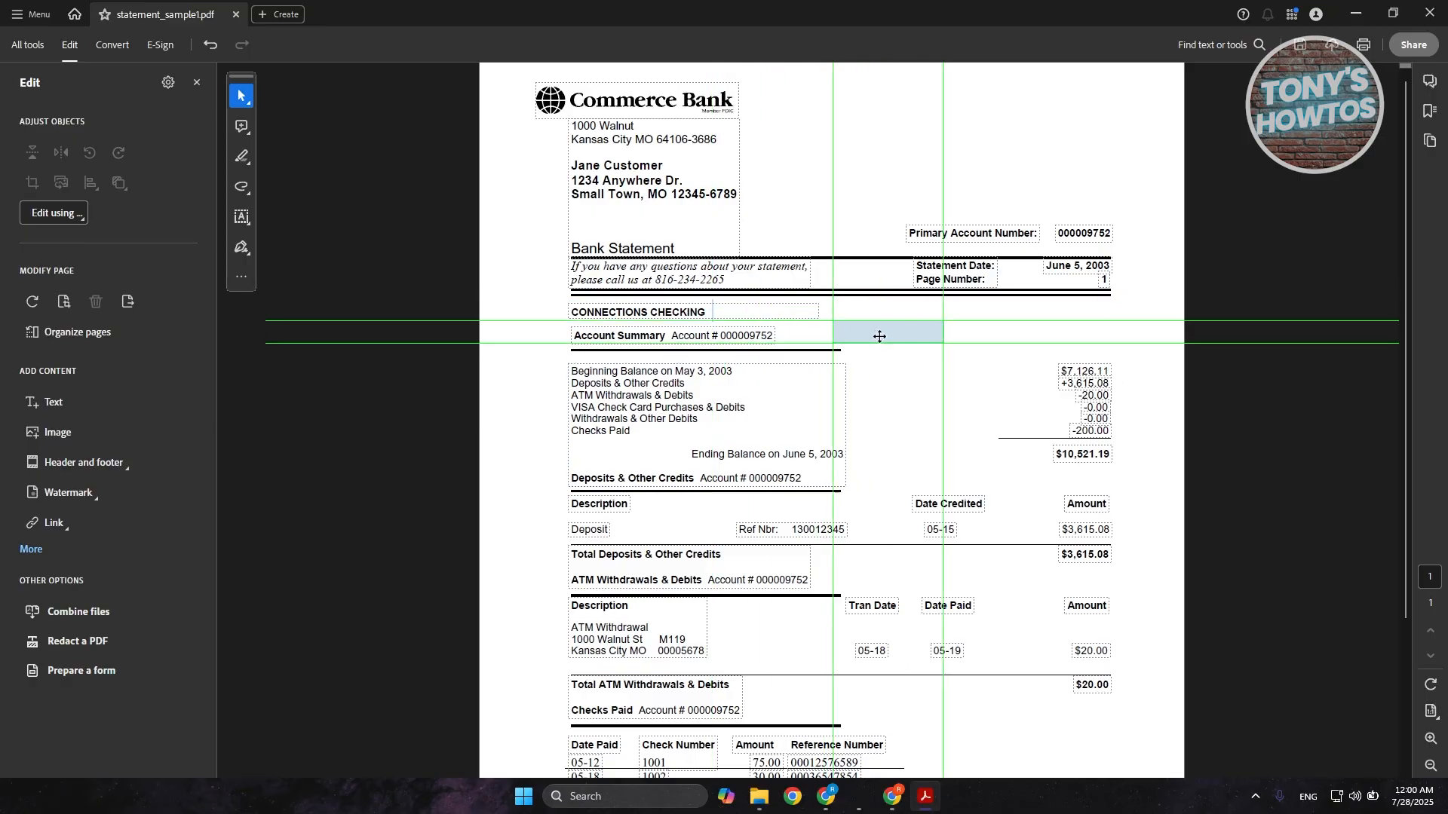
click(782, 312)
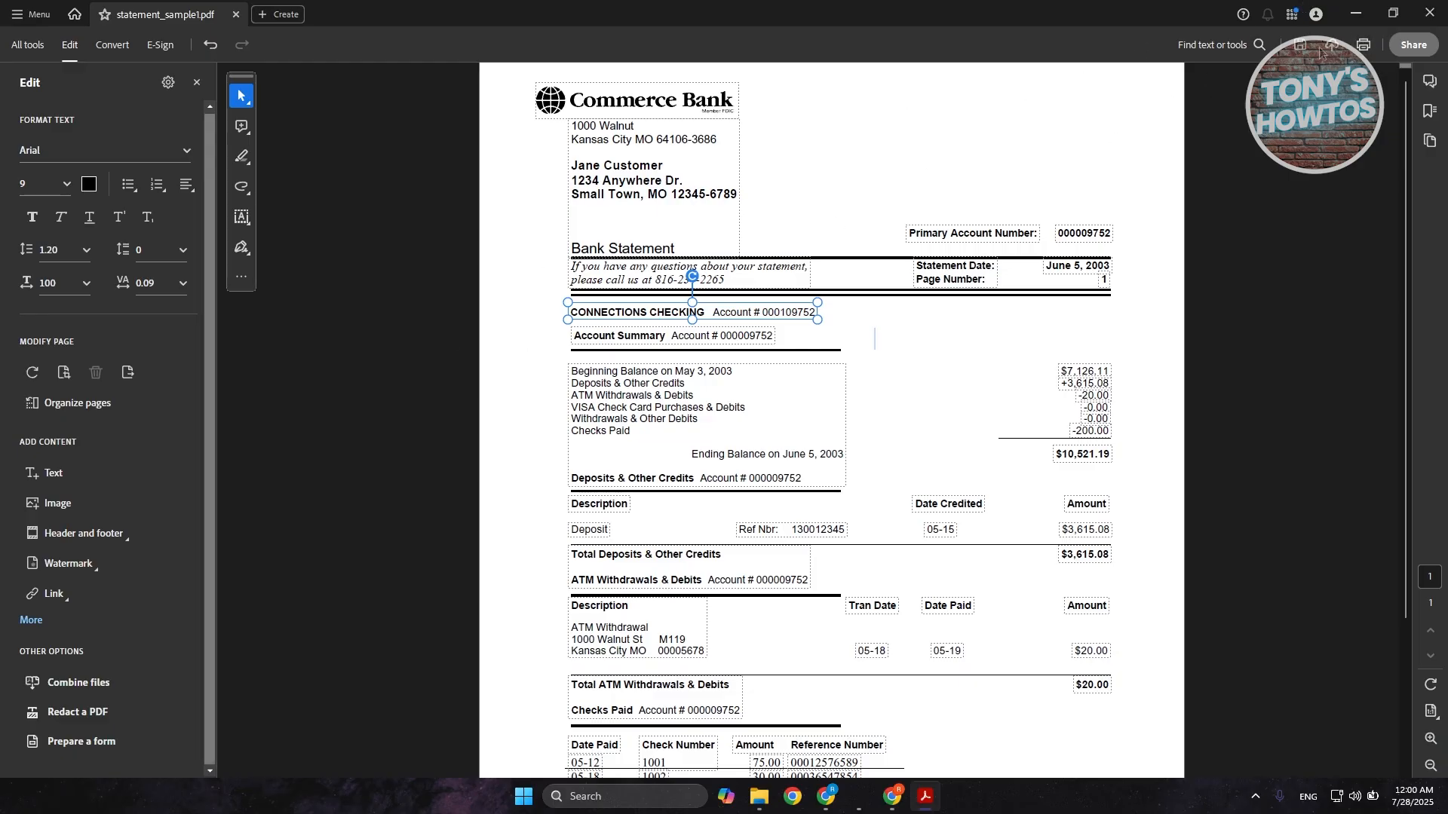
Step: Print the edited statement using the Microsoft Print to PDF printer
click(1364, 48)
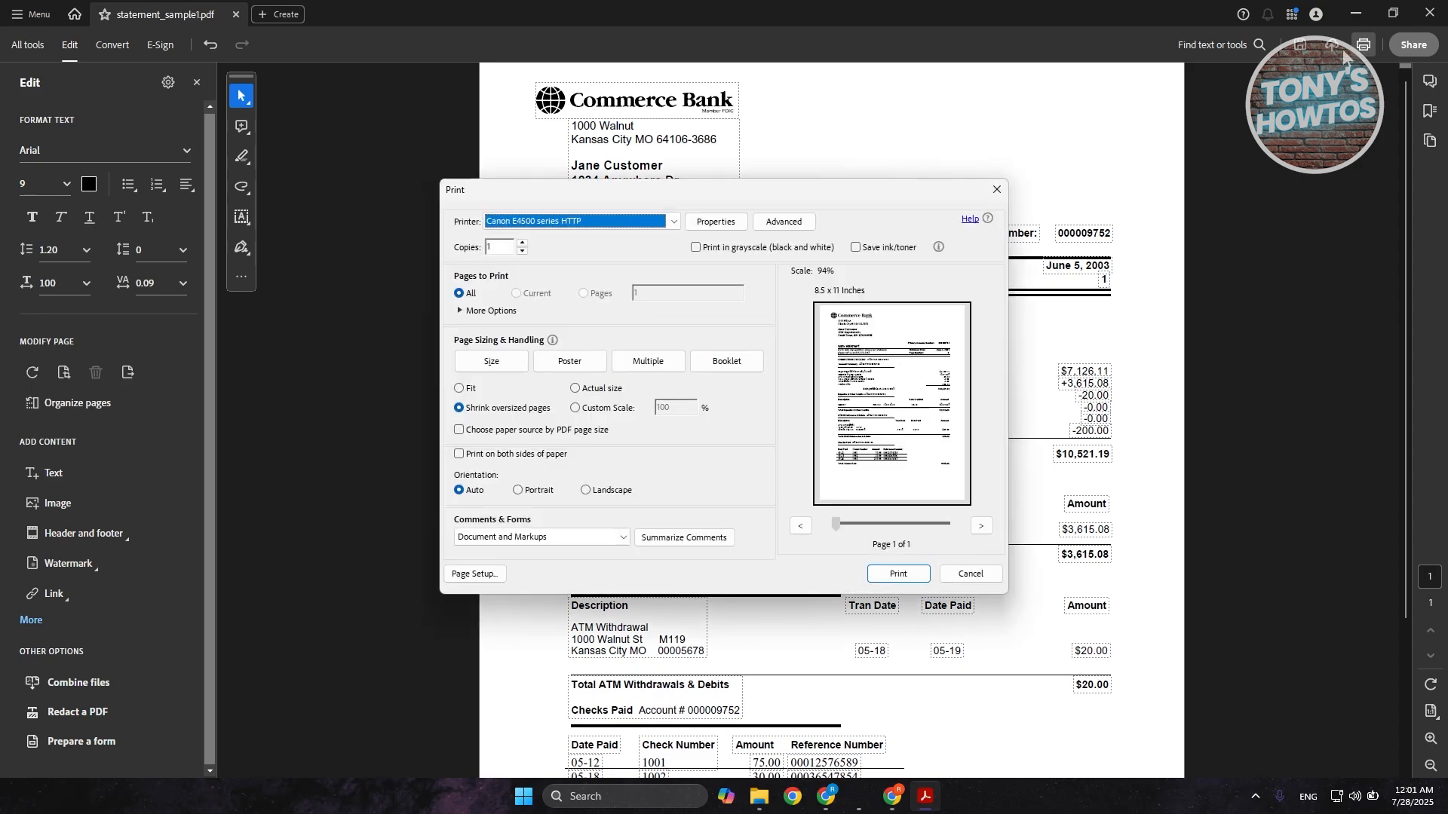
click(673, 222)
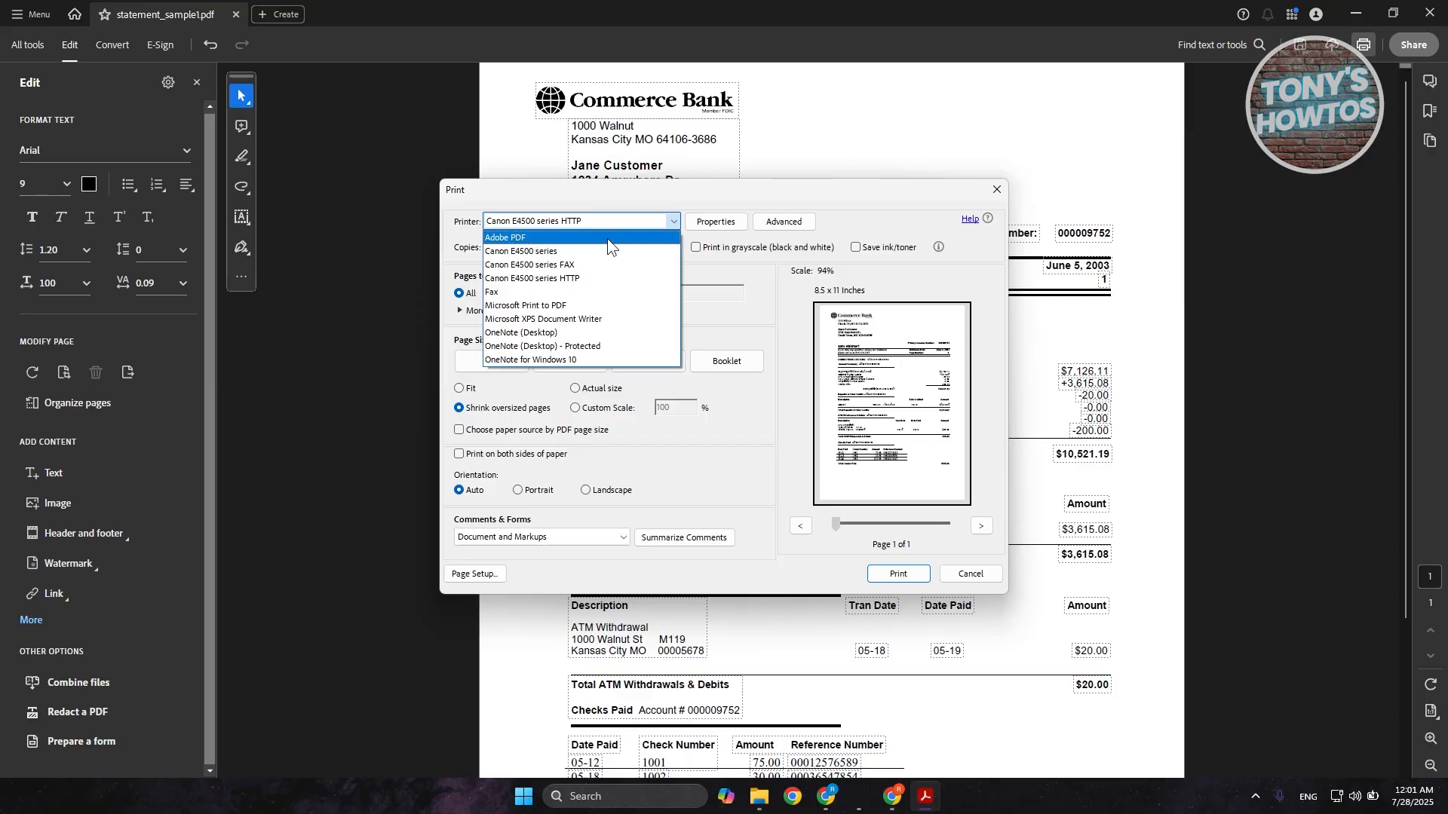
click(544, 306)
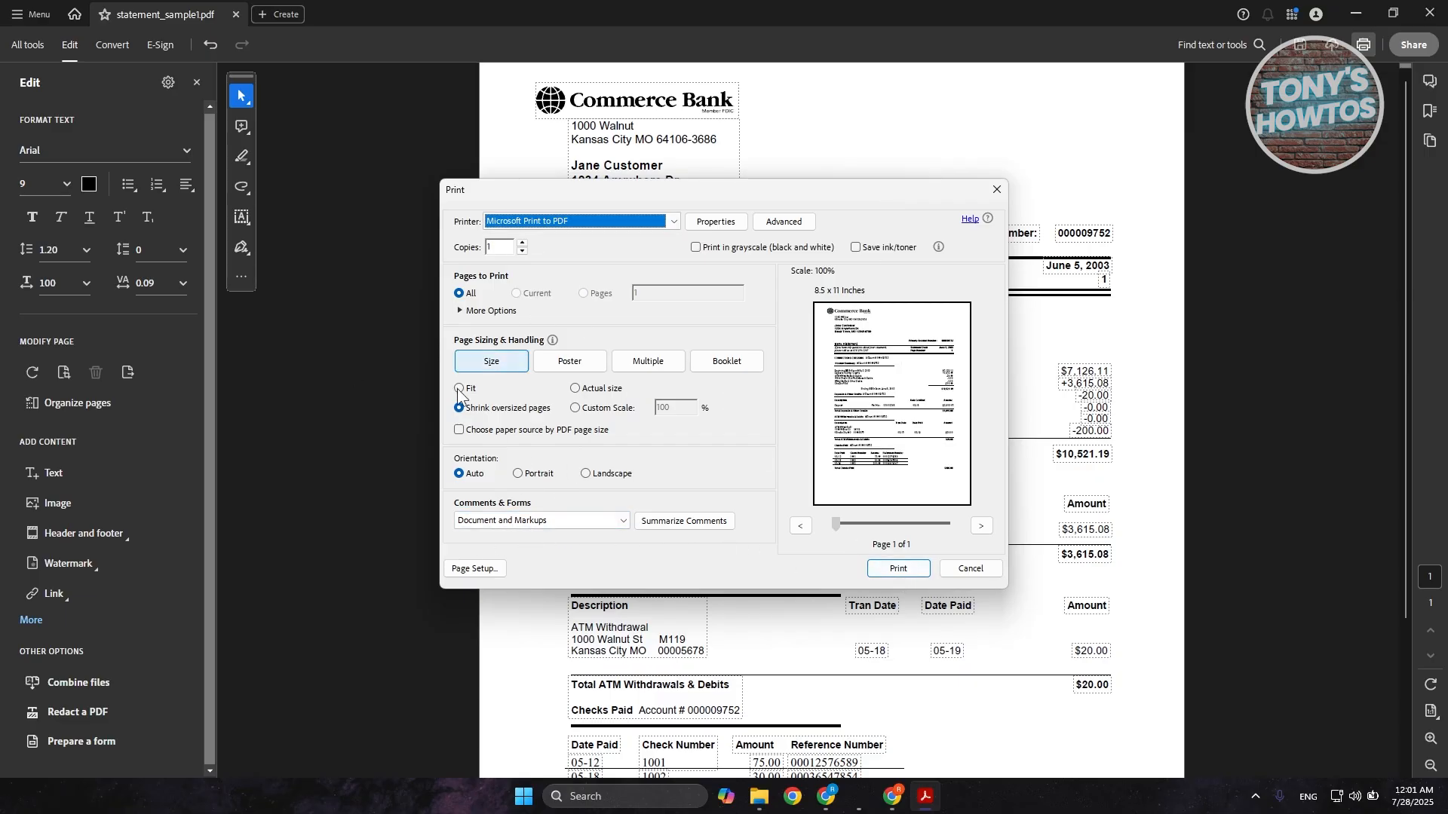
click(908, 570)
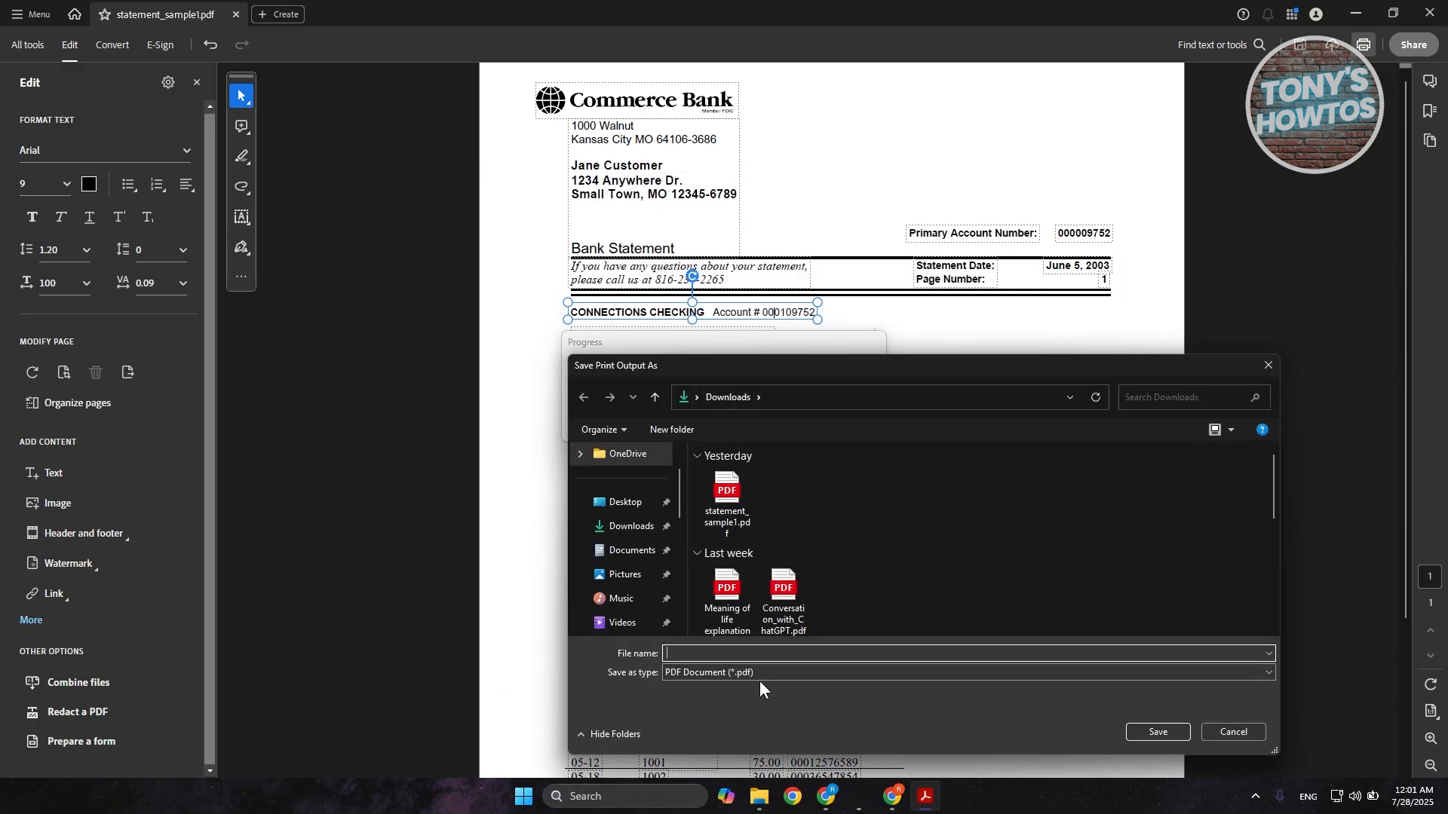
Step: Save the printed output as test in the Downloads folder
click(792, 653)
text(test)
click(1152, 726)
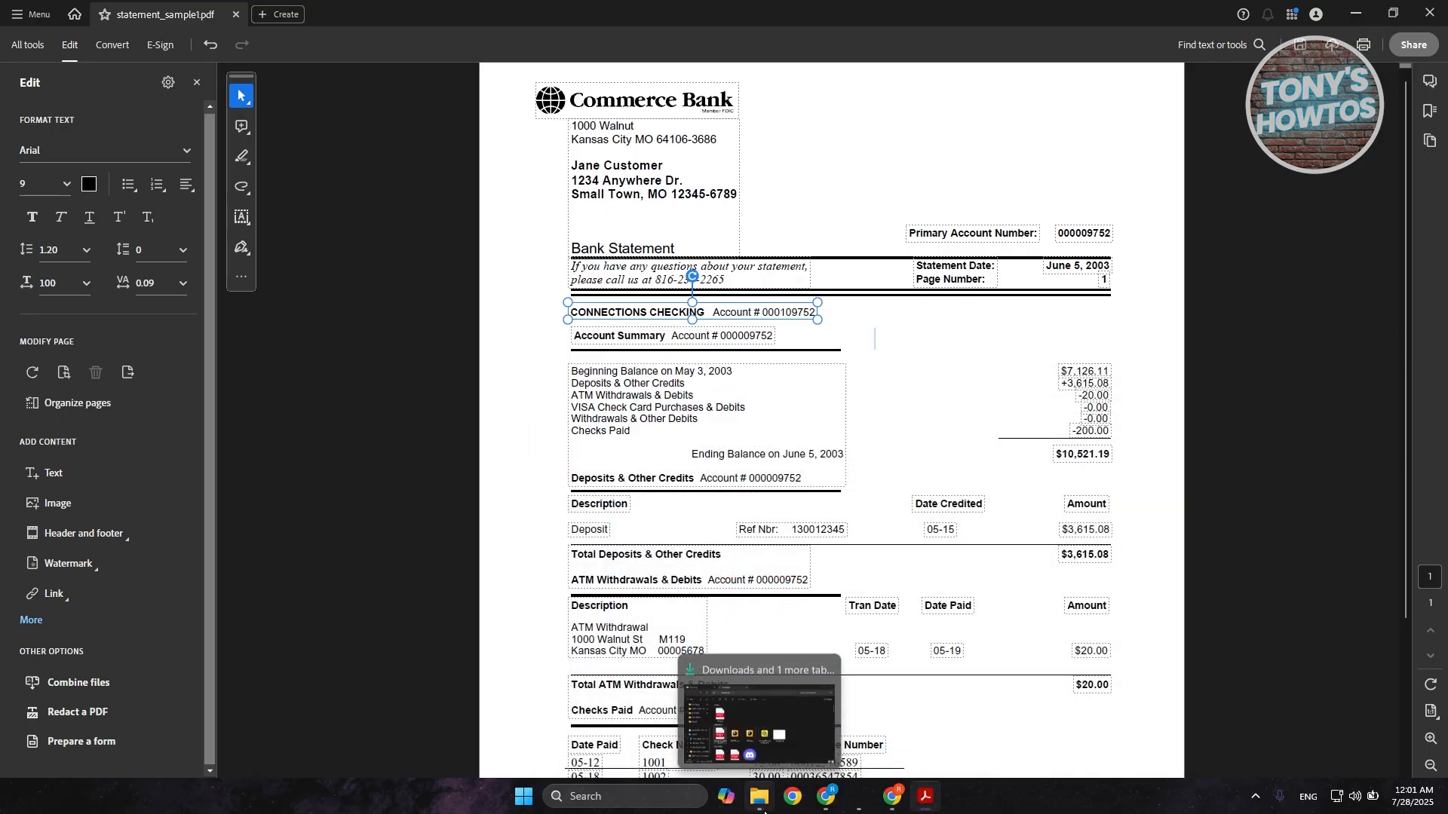
Step: Check the new test.pdf from Downloads in the viewer, then close it
click(758, 714)
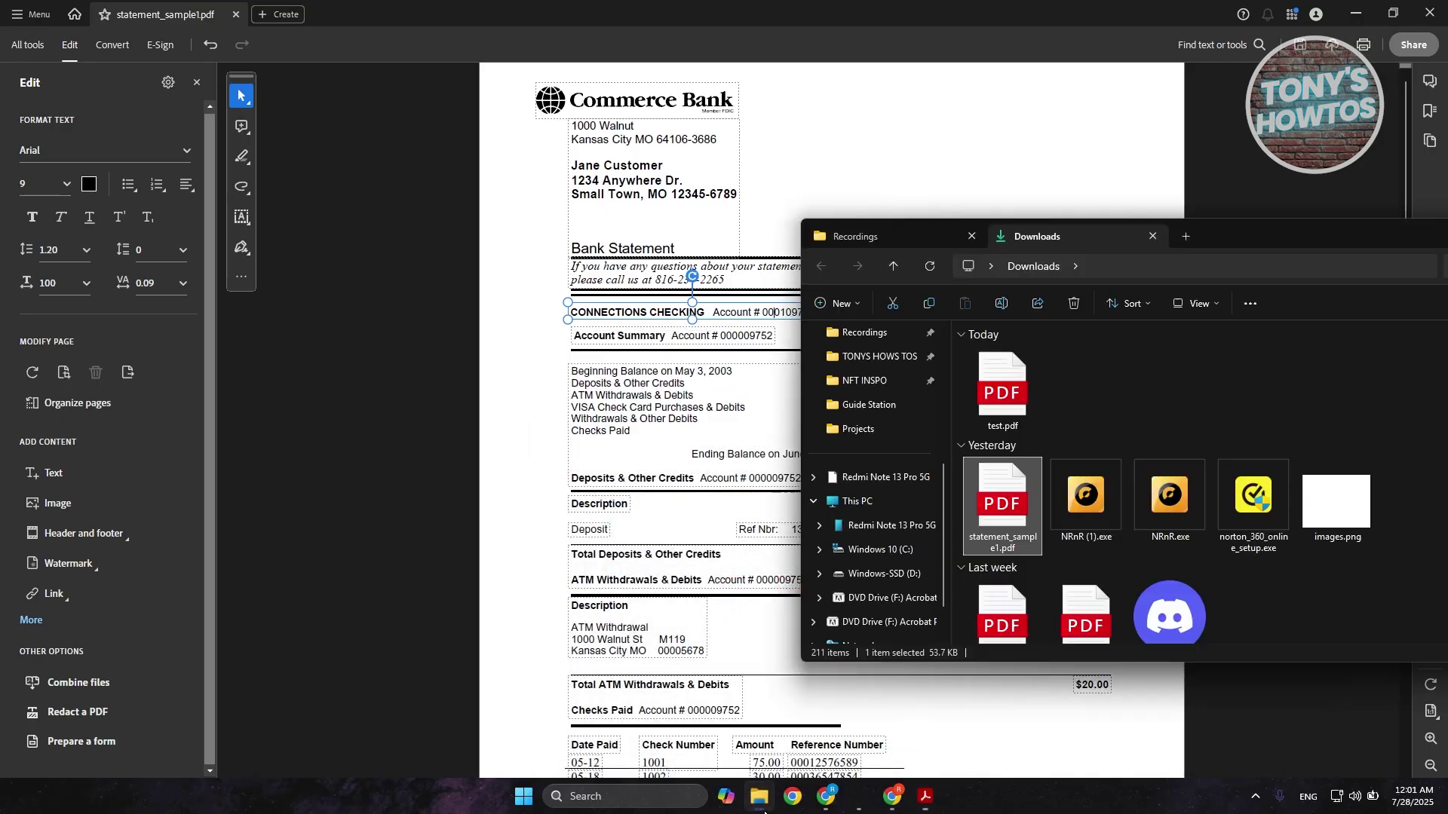
click(1010, 390)
double_click(1003, 399)
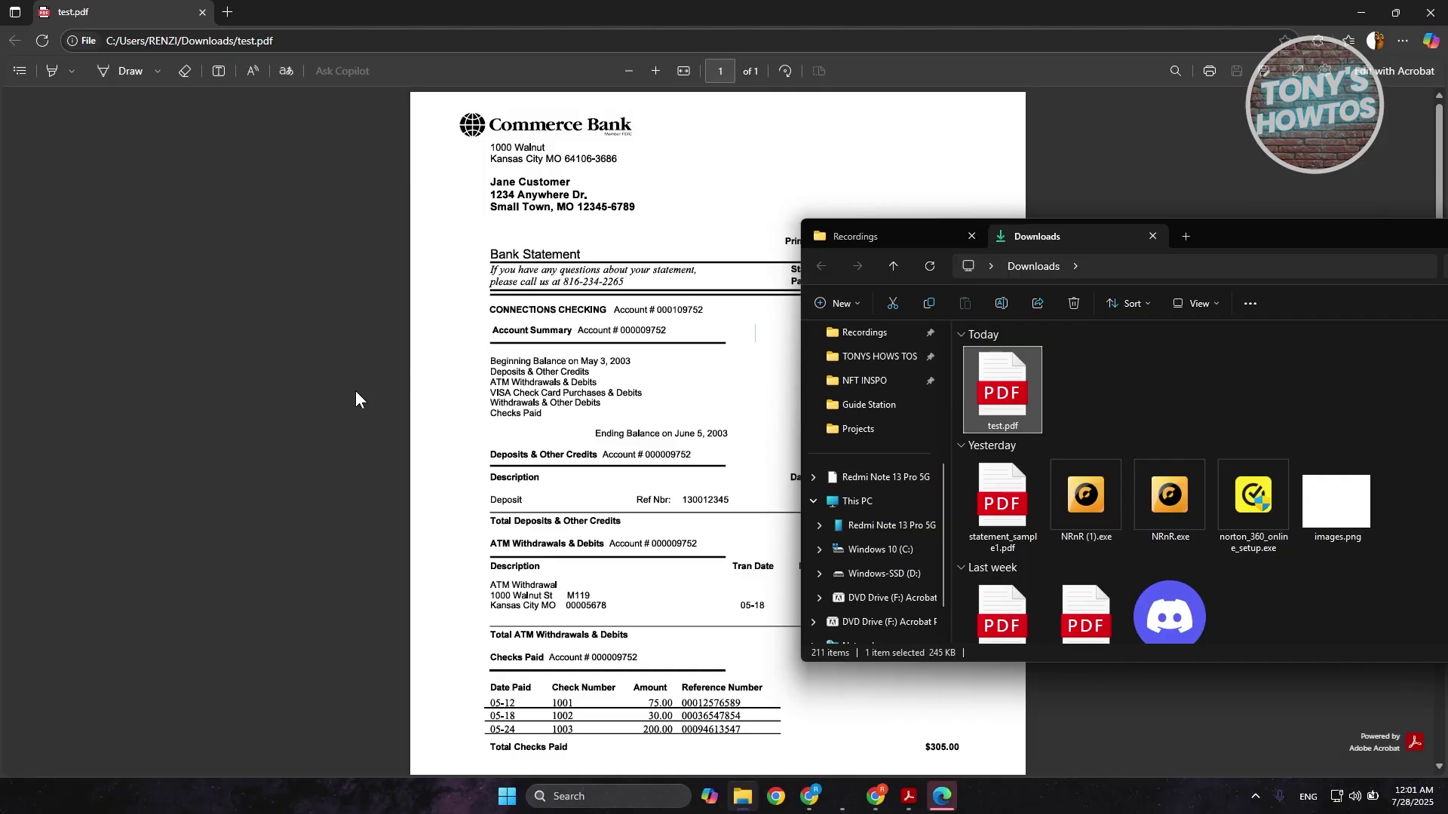
click(356, 390)
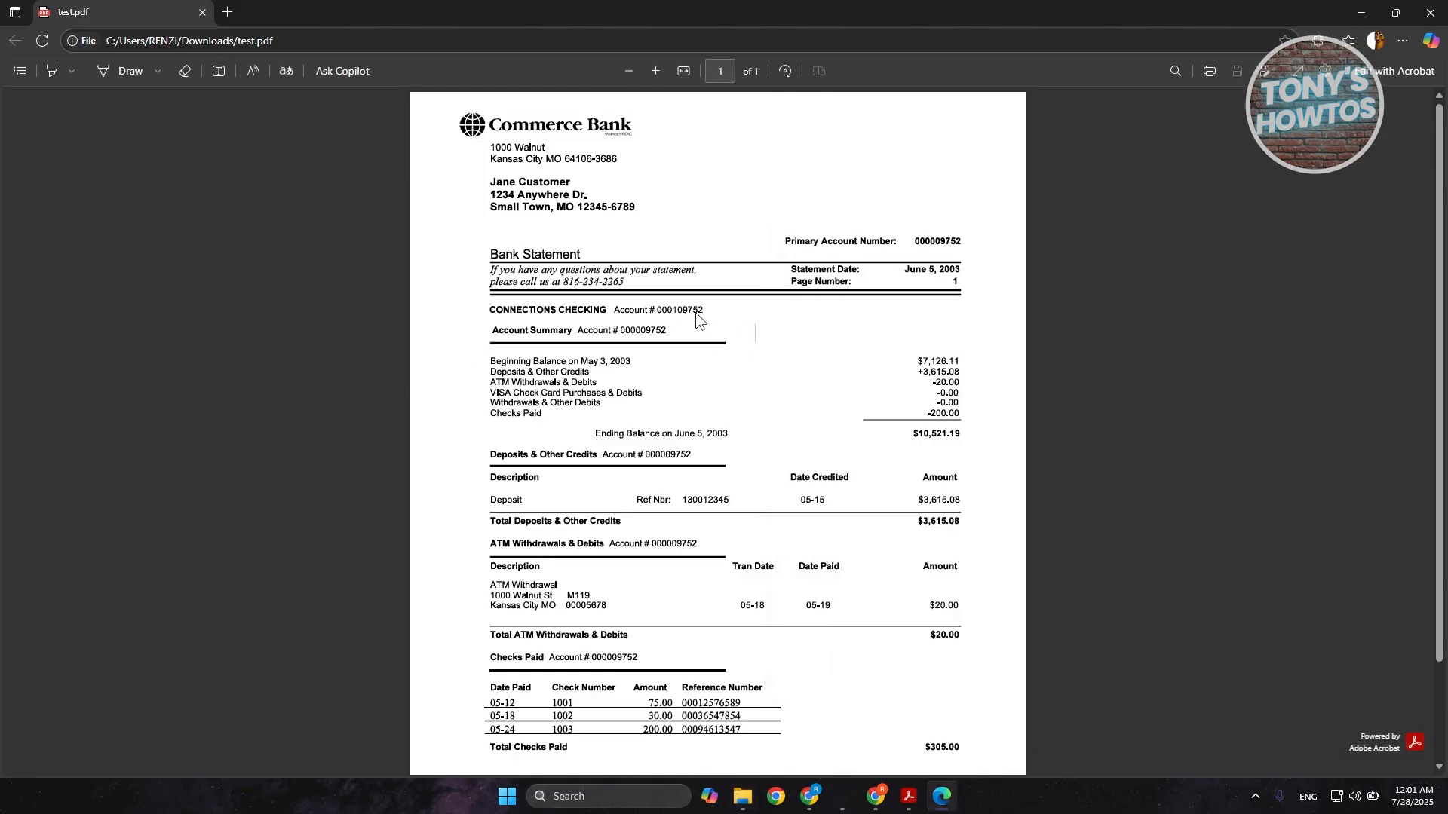
click(1430, 12)
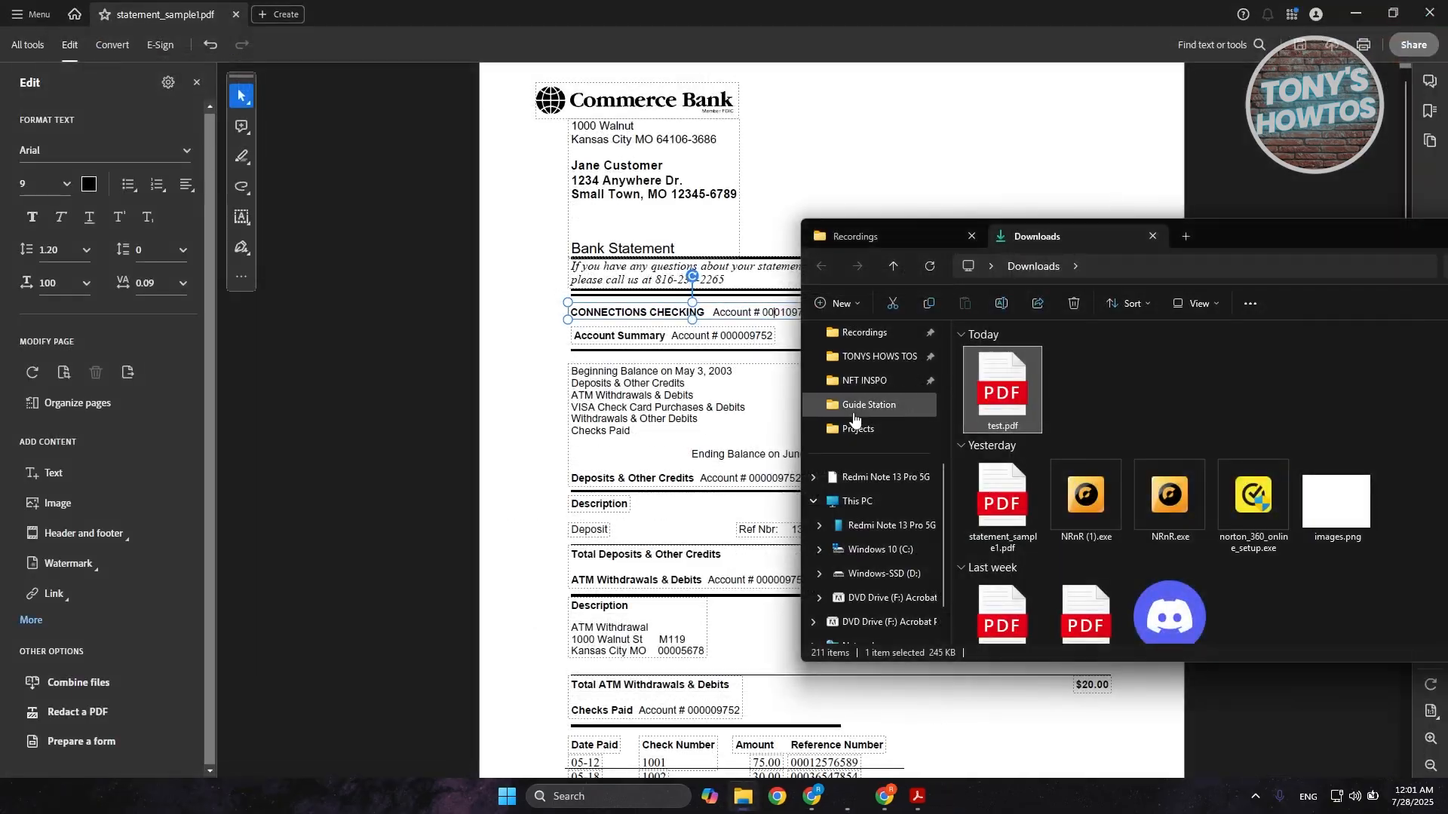
Step: Close the original statement in Acrobat without saving and switch to the online pdf editor search results
click(1230, 144)
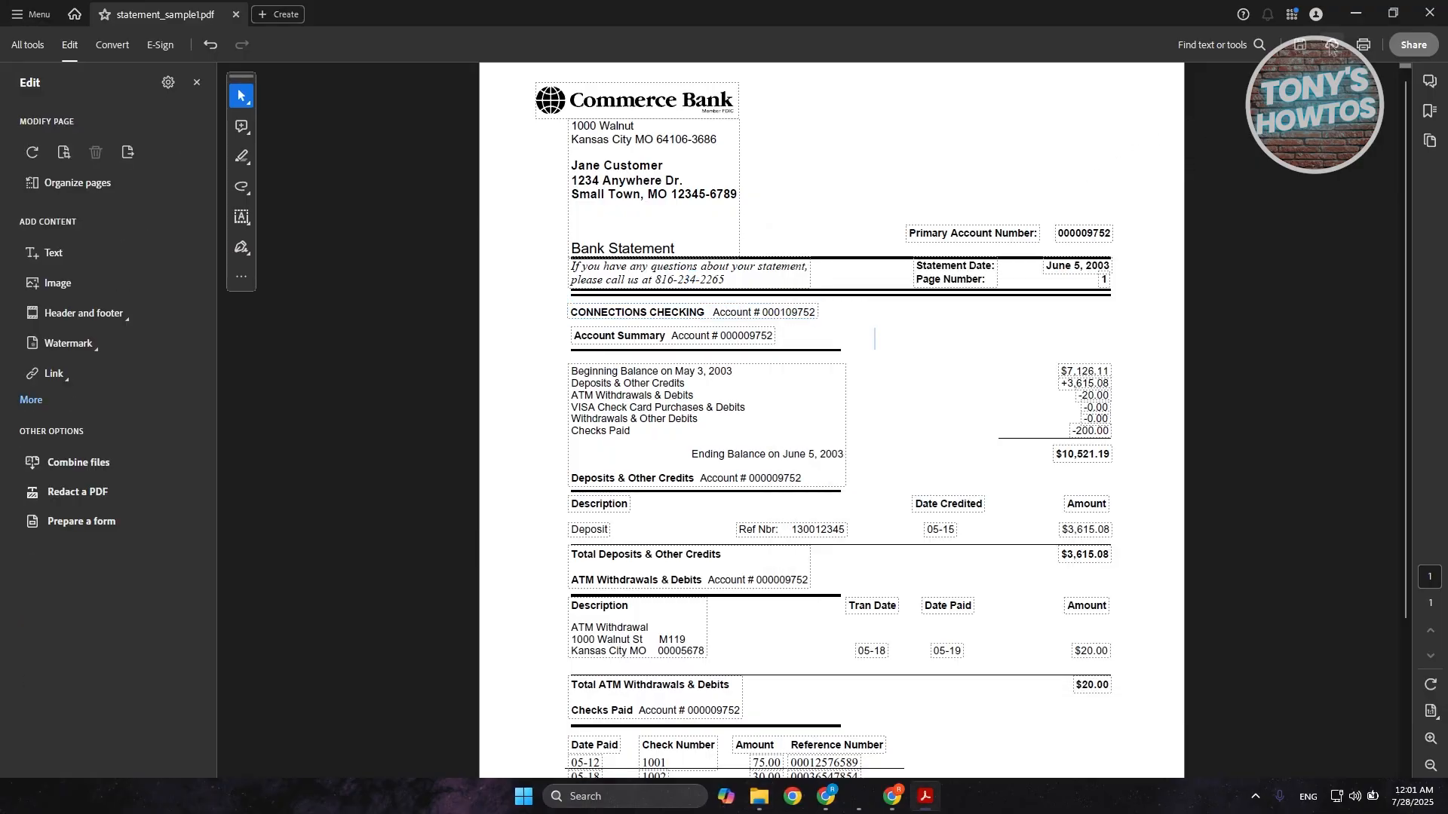
click(1433, 11)
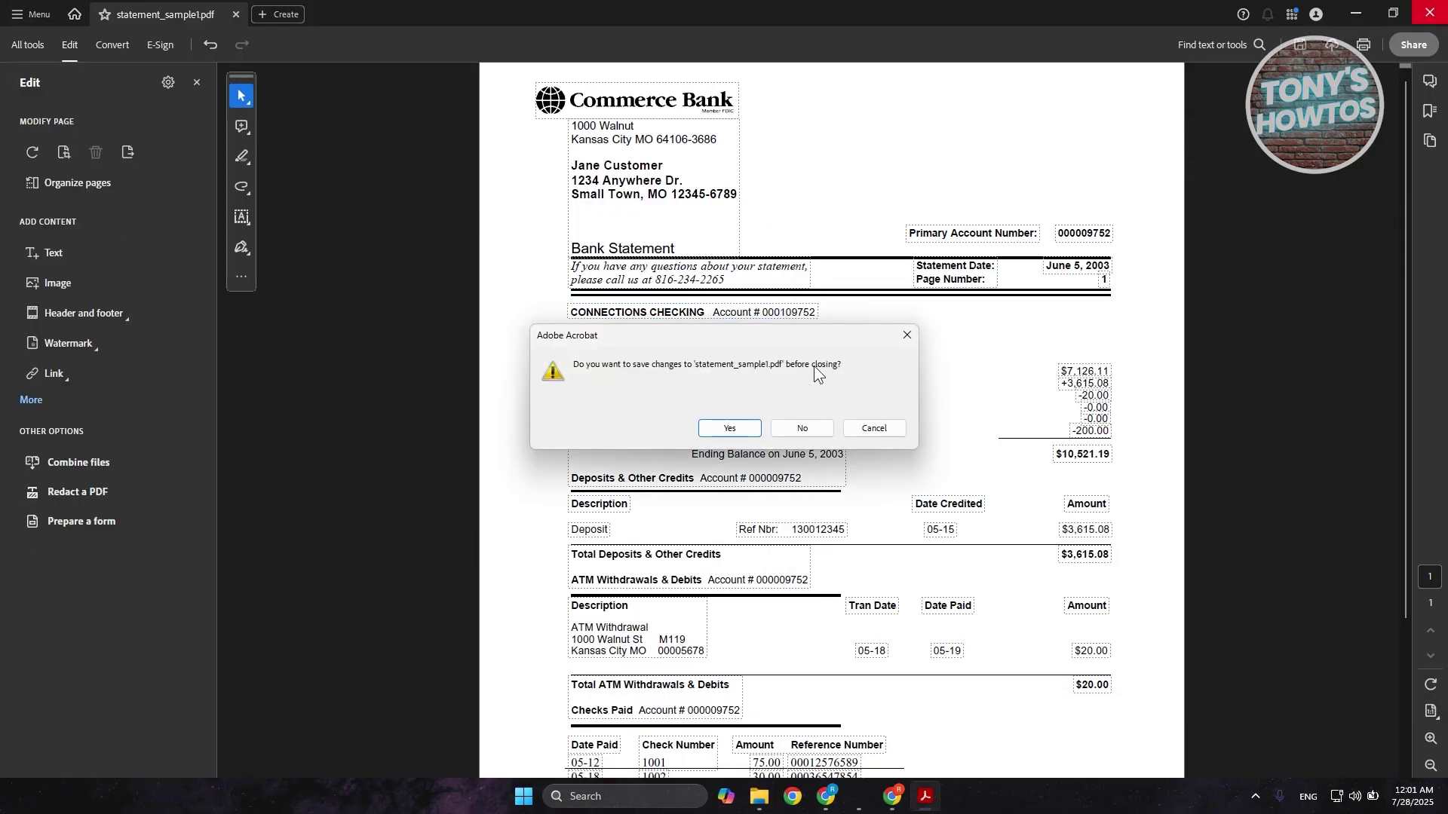
click(806, 430)
mouse_move(893, 797)
click(913, 798)
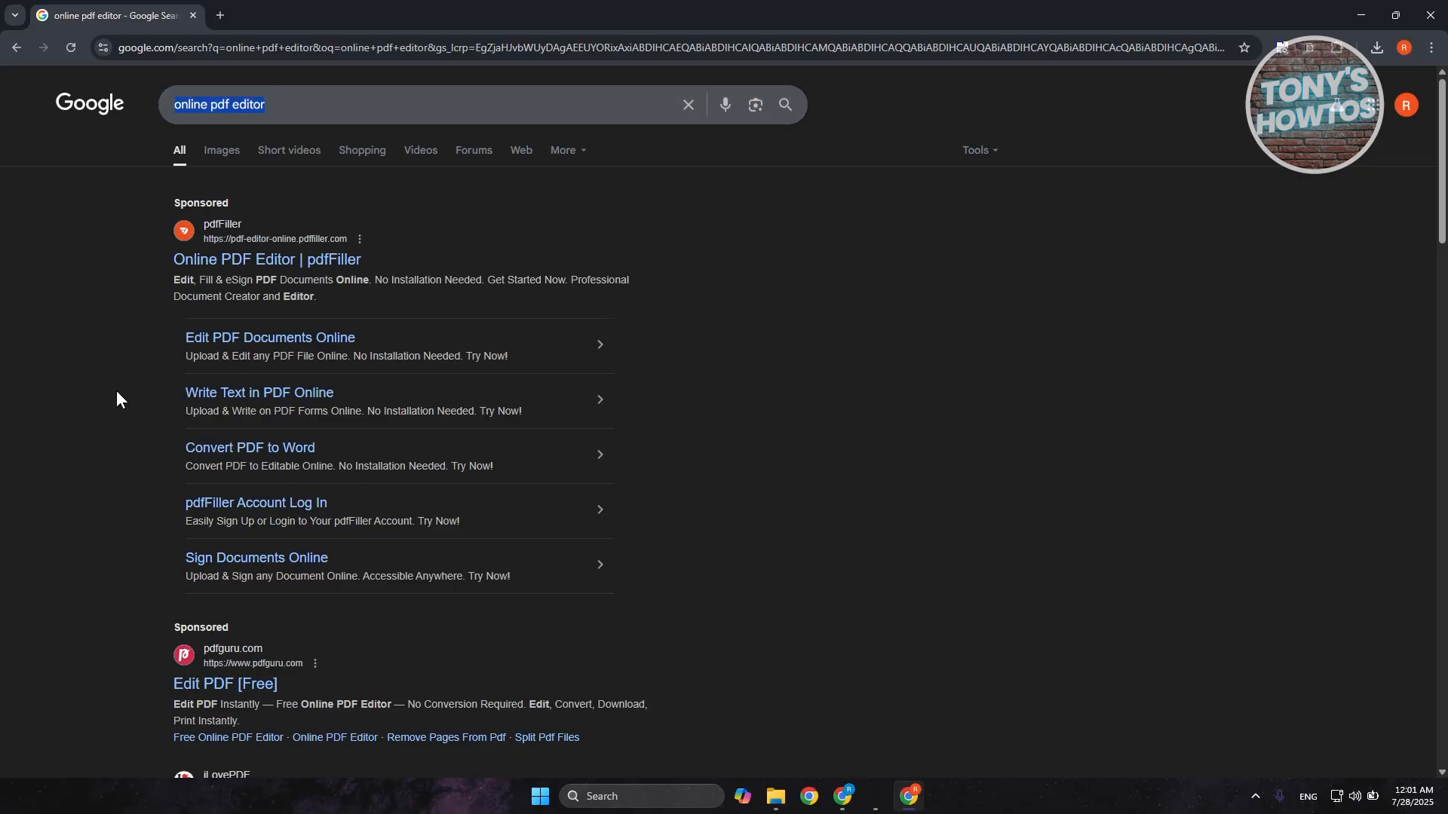
scroll(108, 458, down, 4)
scroll(110, 458, down, 1)
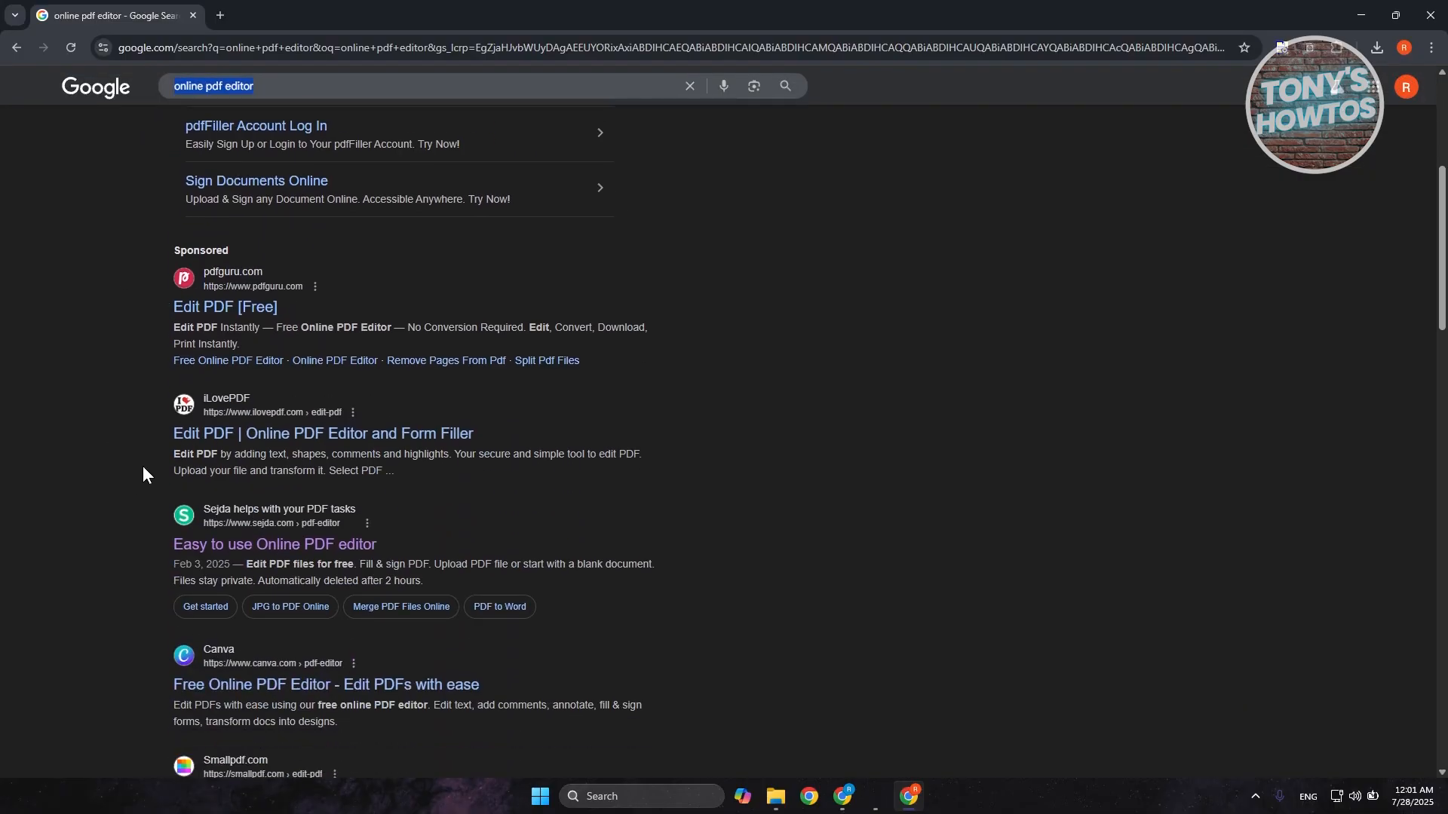
scroll(142, 465, down, 1)
Step: Upload statement_sample1.pdf into the Sejda online PDF editor
click(200, 476)
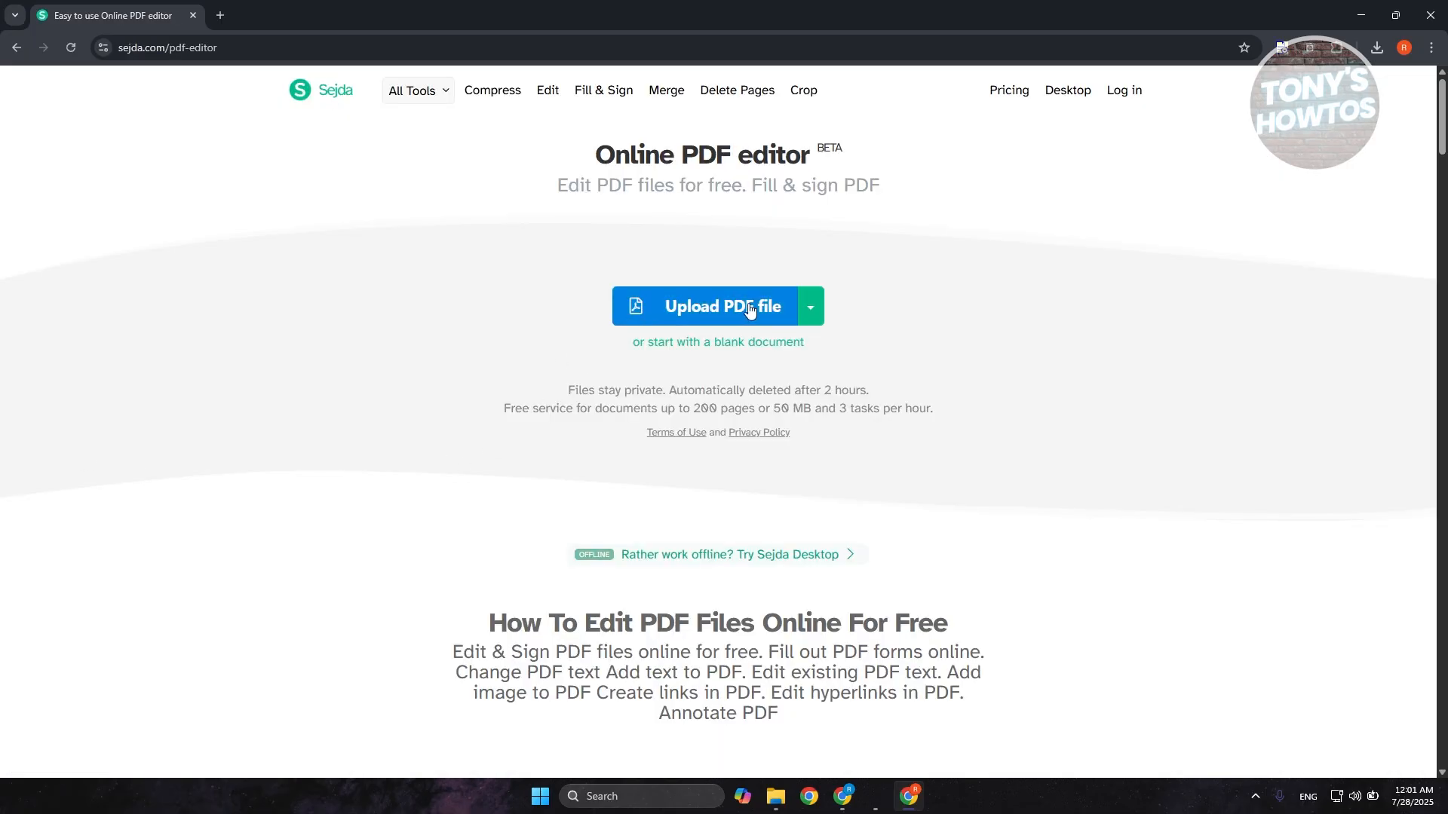
click(724, 307)
click(463, 429)
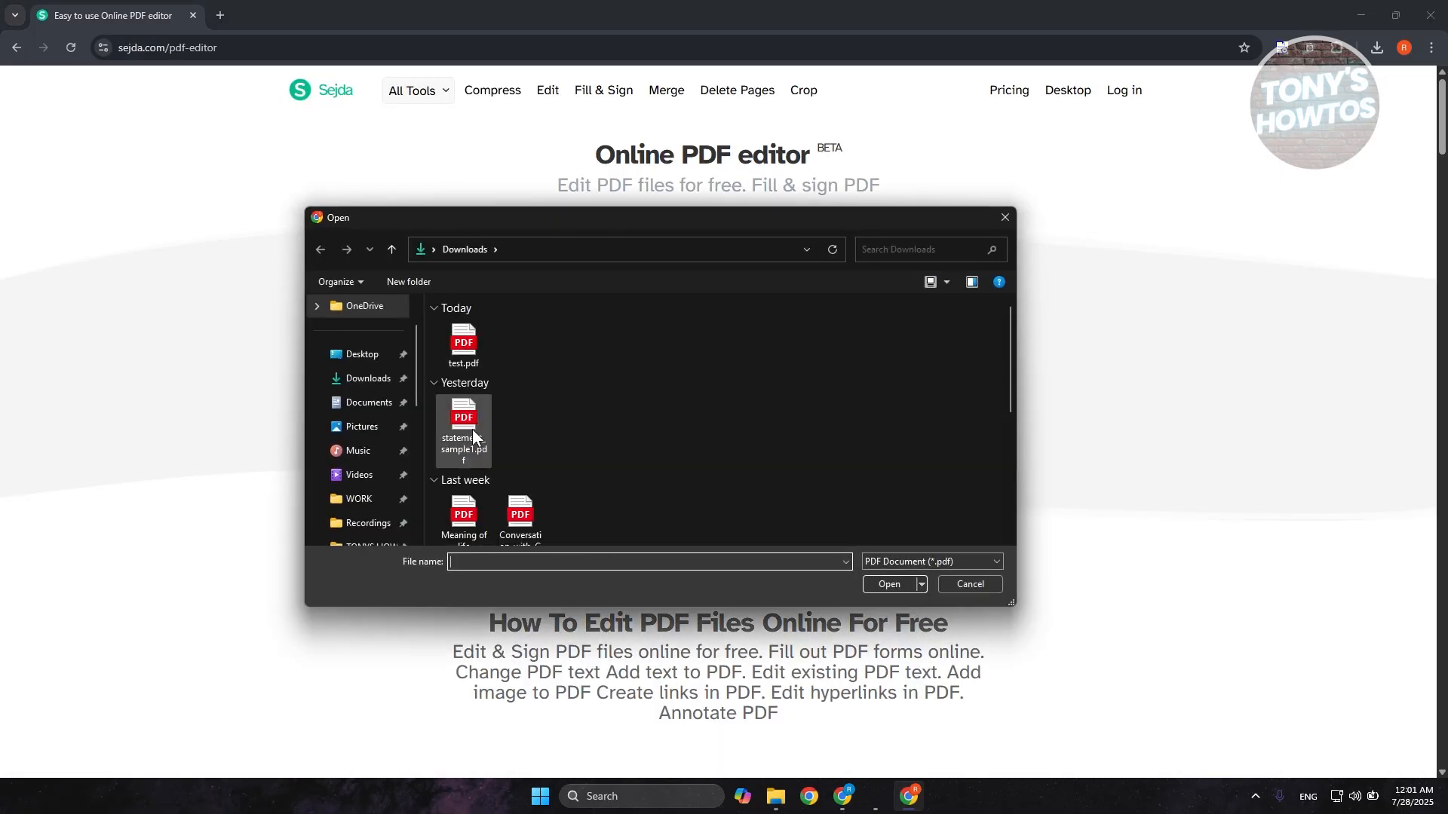
click(889, 585)
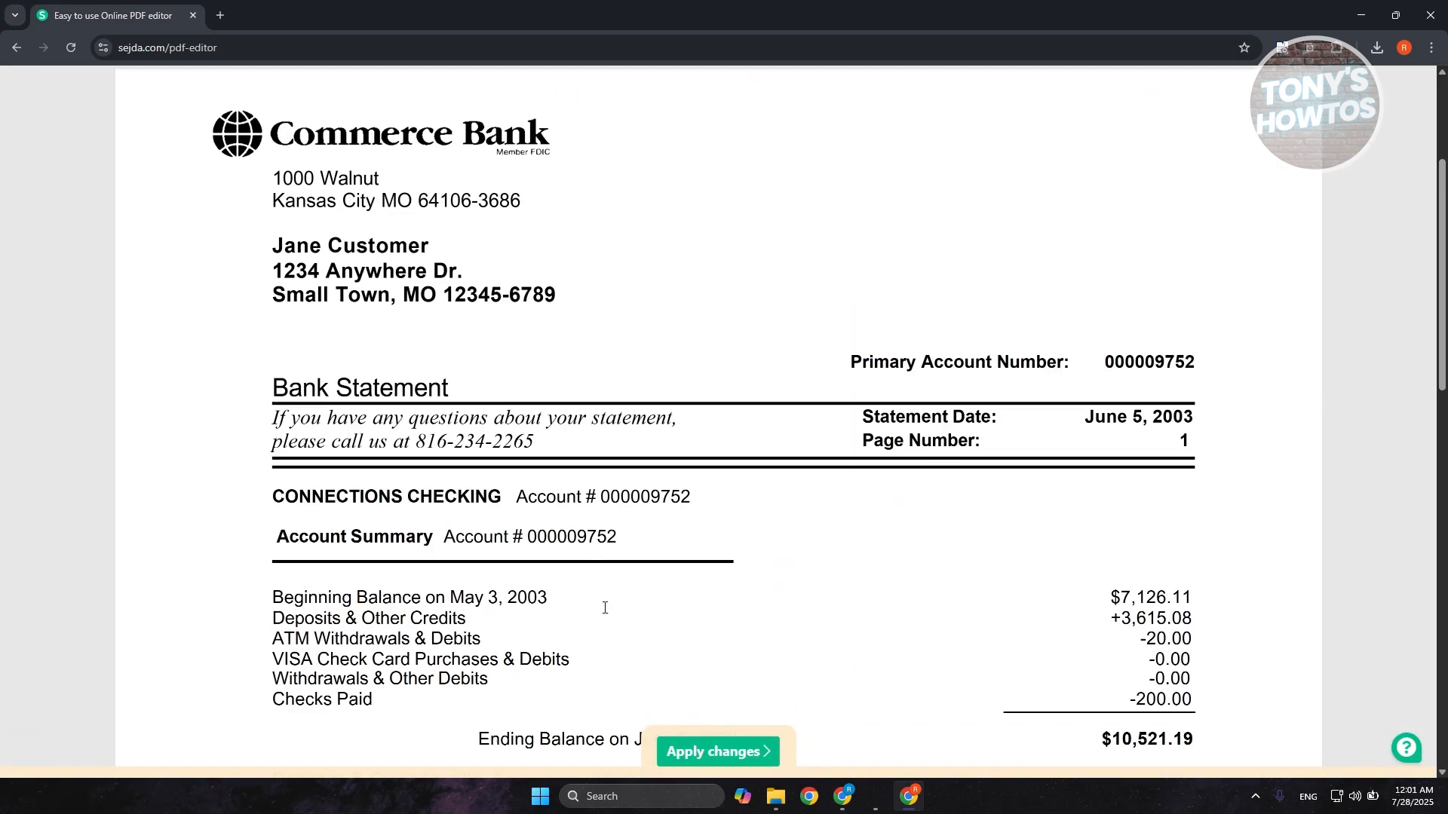
Step: Edit the checking account number to 000019752, leaving two placeholder text boxes beside Account Summary
click(643, 486)
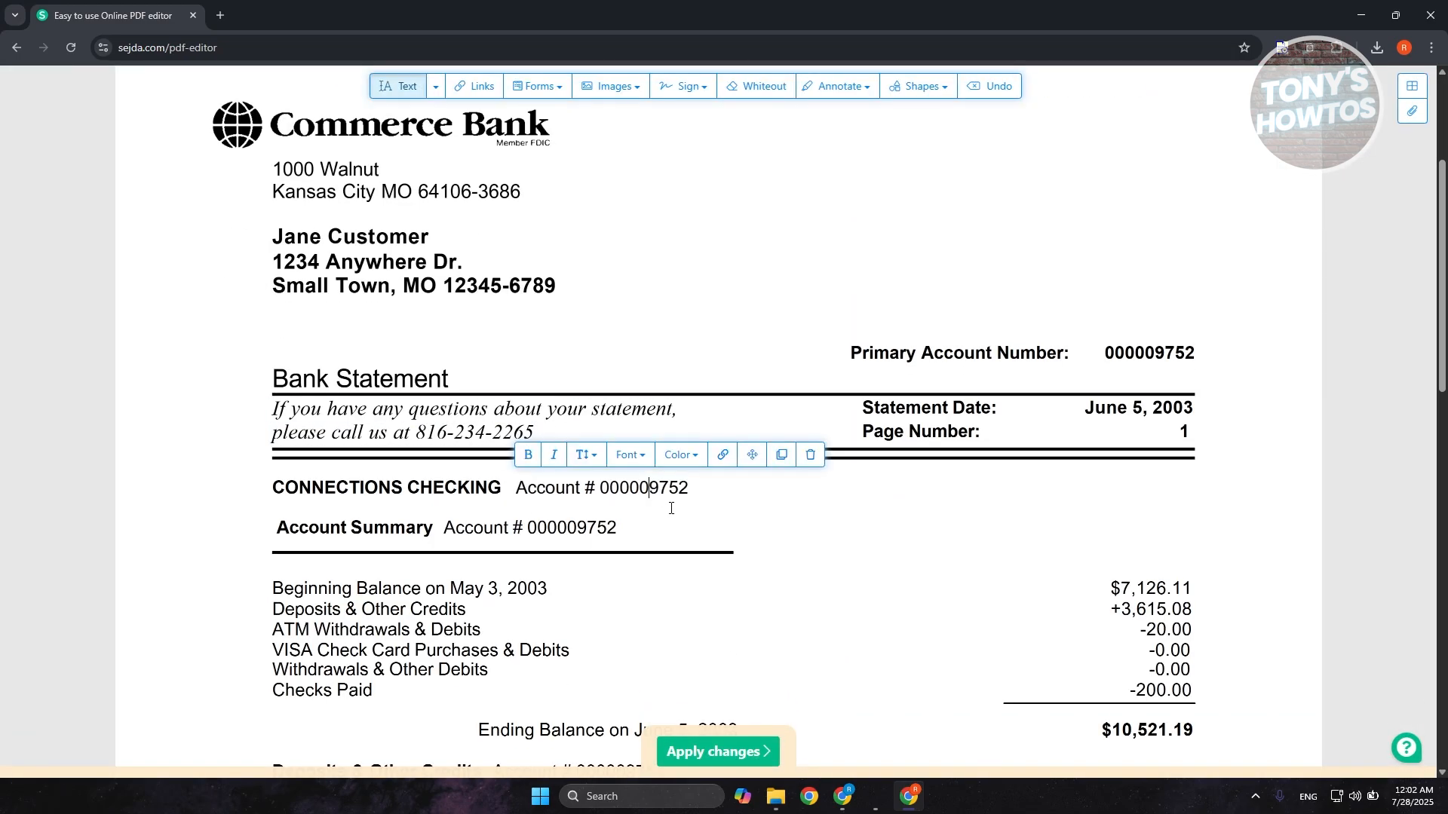
key(BackSpace)
text(1)
click(869, 552)
click(807, 523)
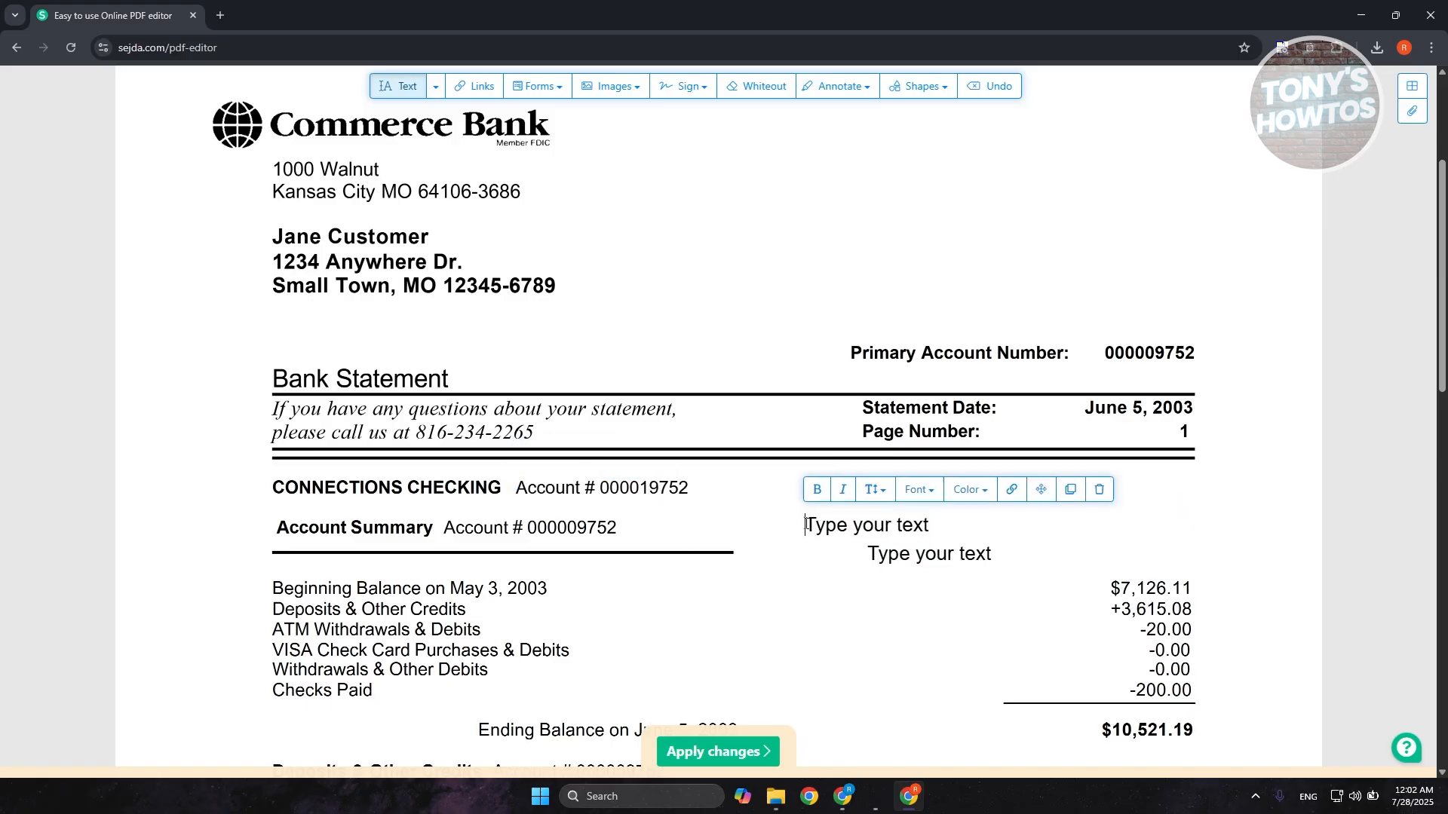
scroll(807, 523, up, 1)
scroll(806, 522, up, 3)
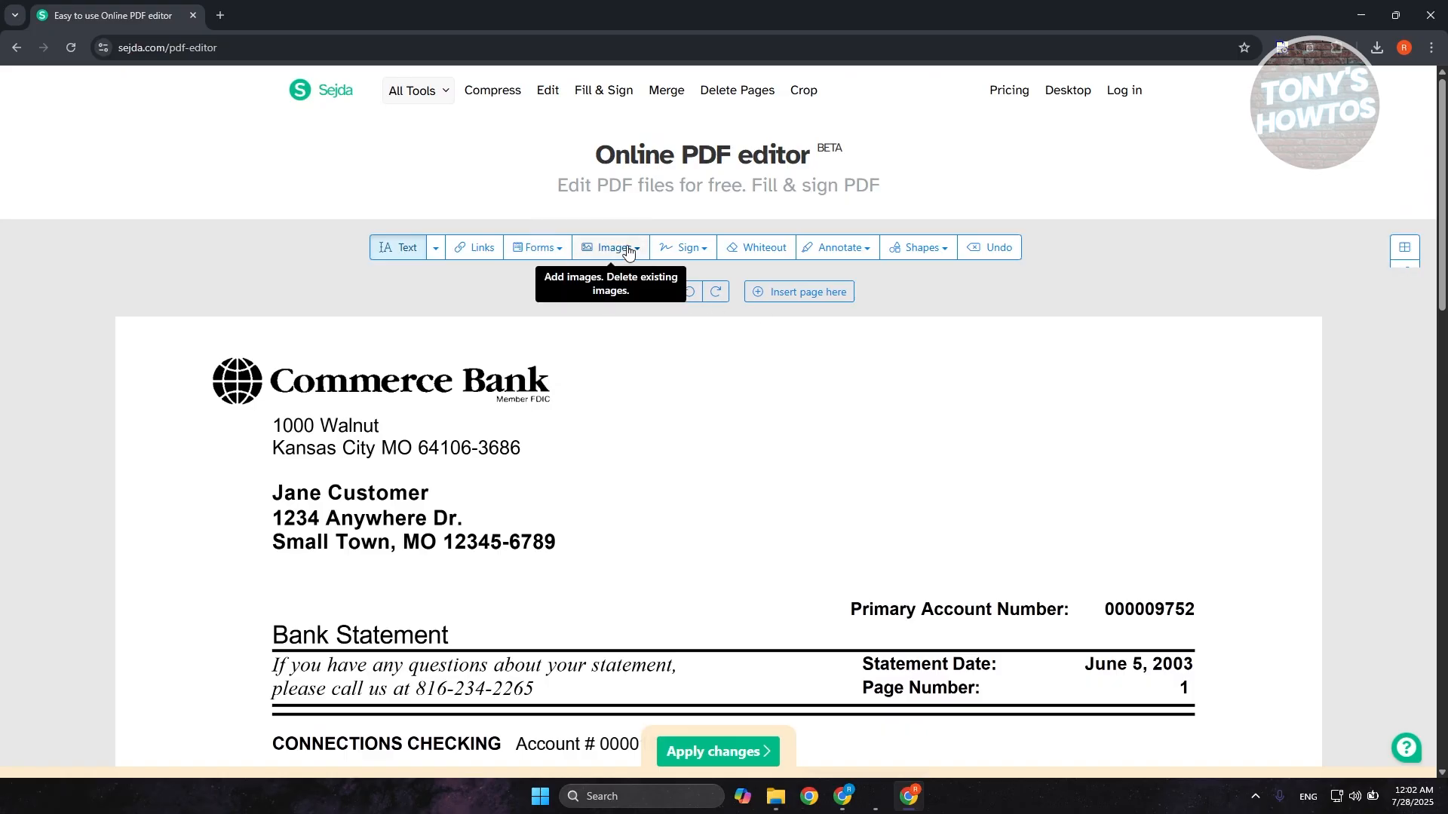
Step: Cover the edited Account # line with a whiteout rectangle and apply the changes
click(755, 246)
scroll(679, 510, down, 4)
scroll(540, 344, down, 1)
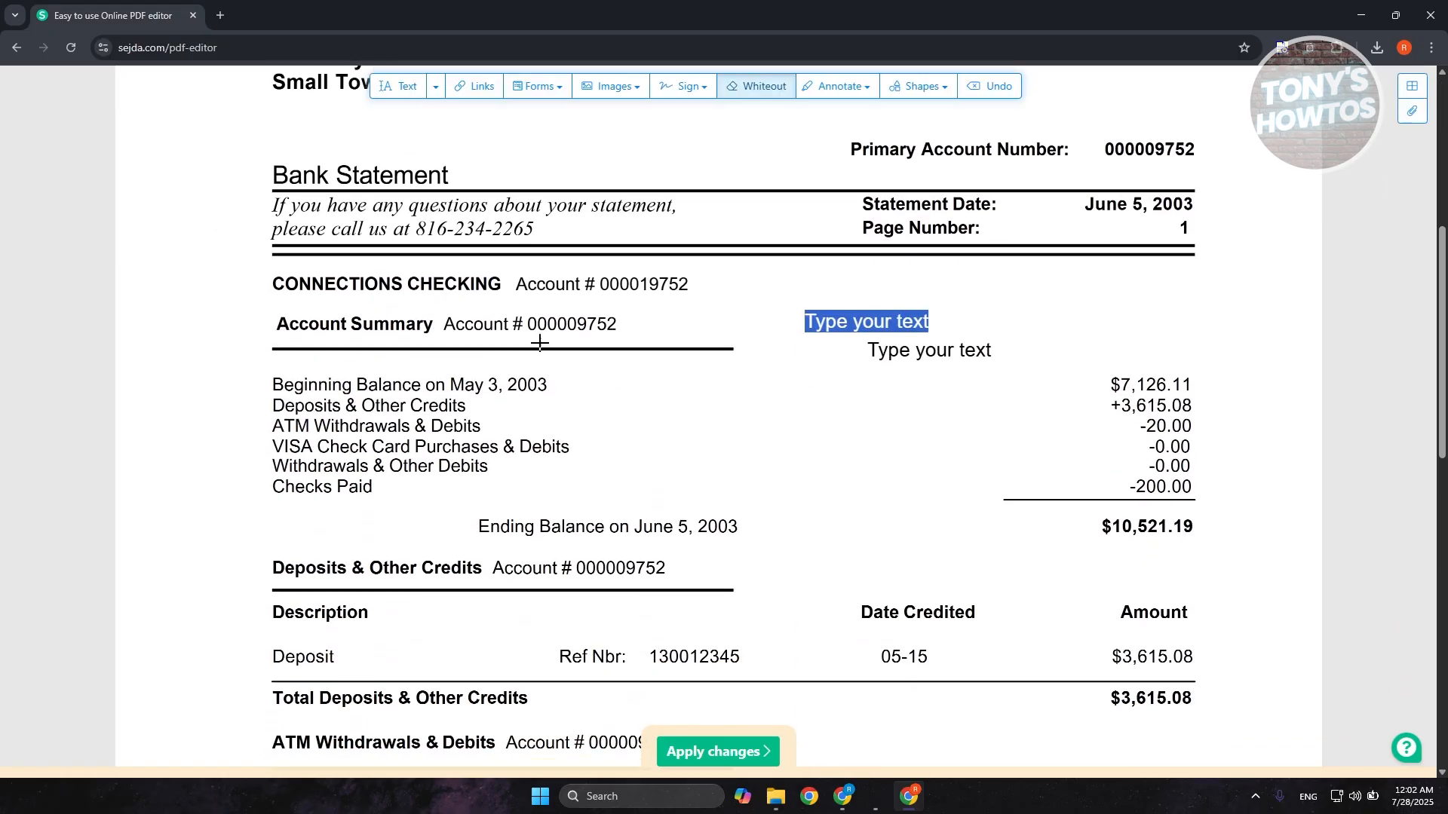
drag(513, 268, 706, 298)
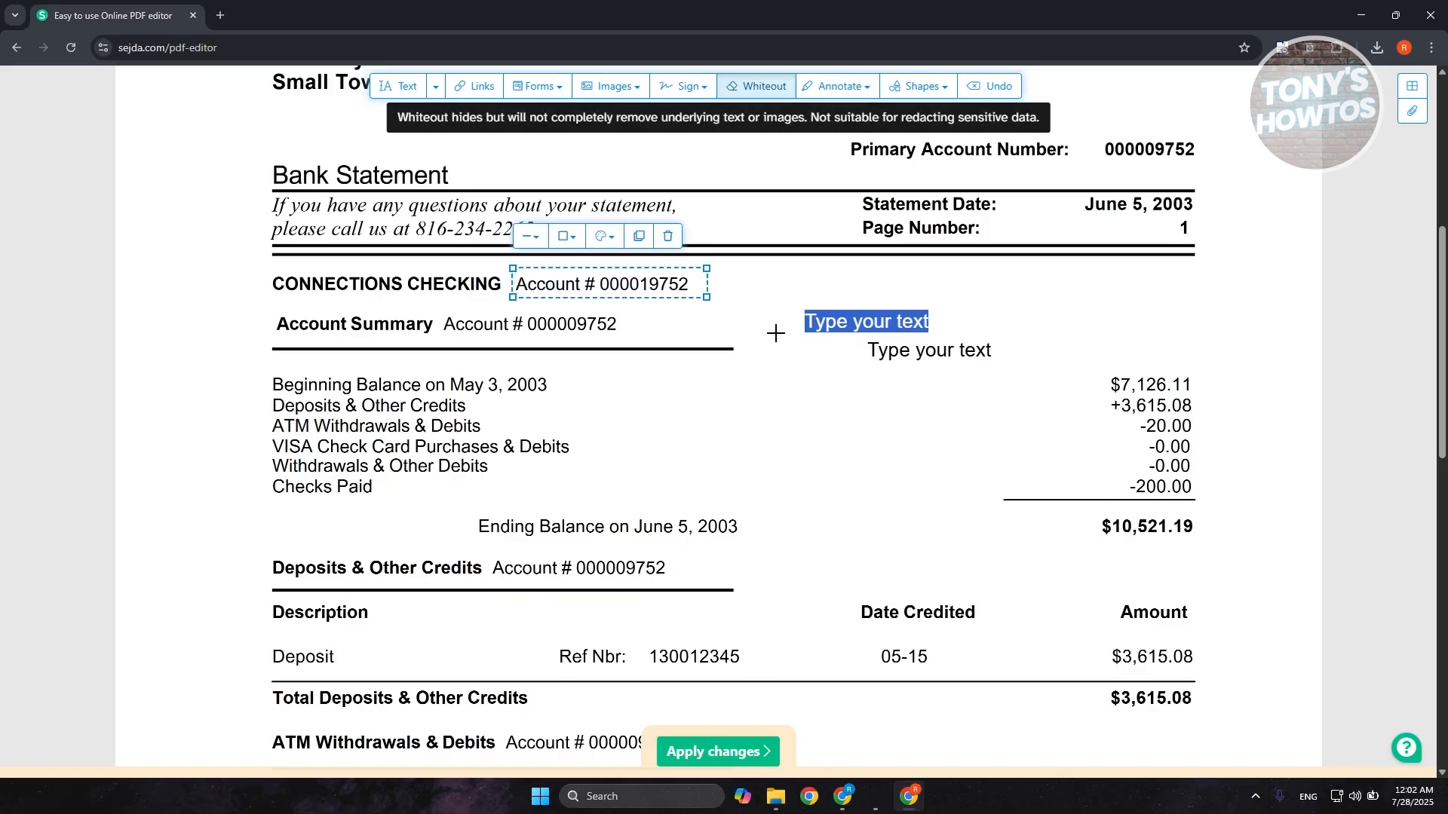
scroll(756, 429, up, 6)
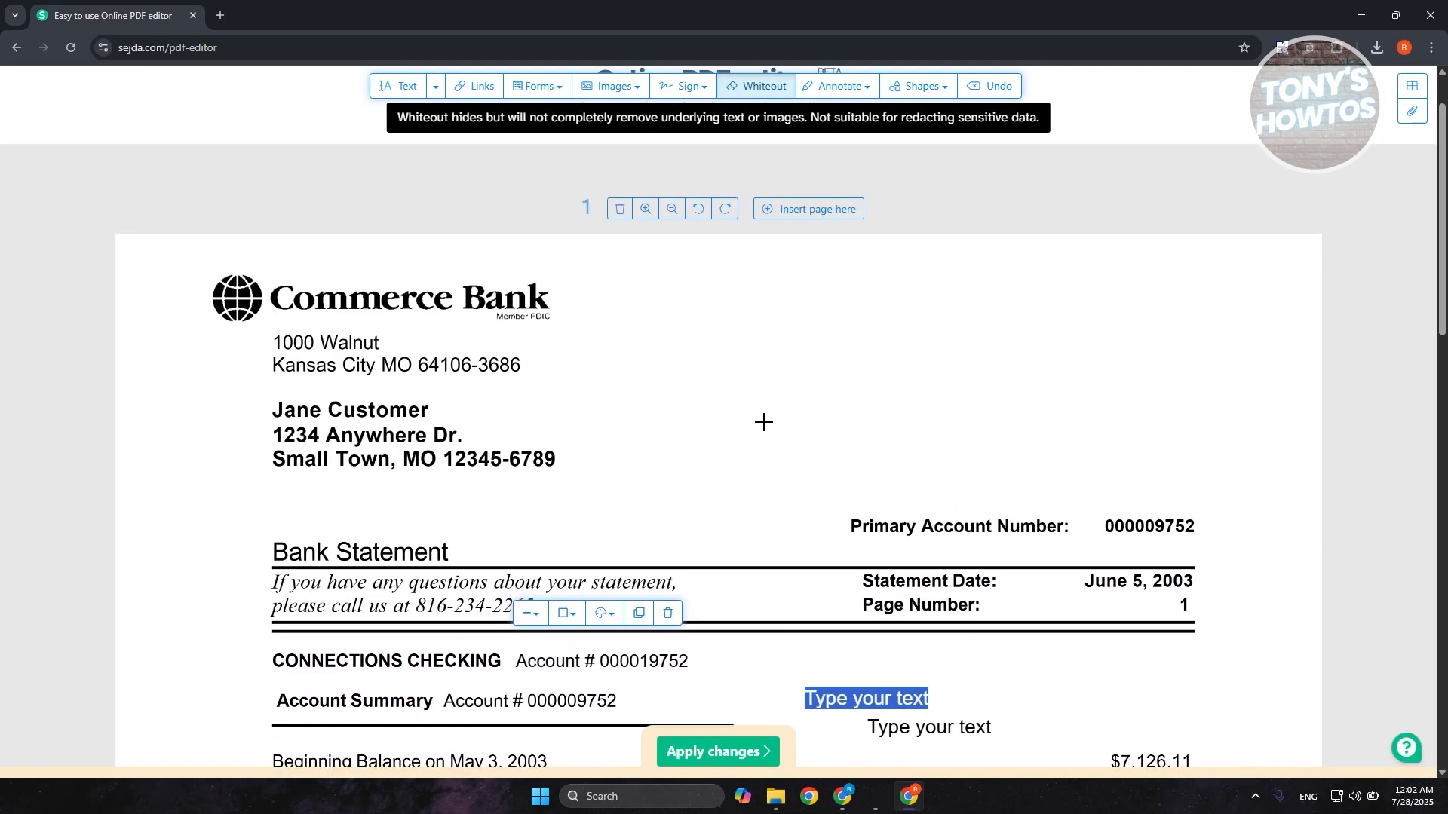
scroll(756, 430, up, 3)
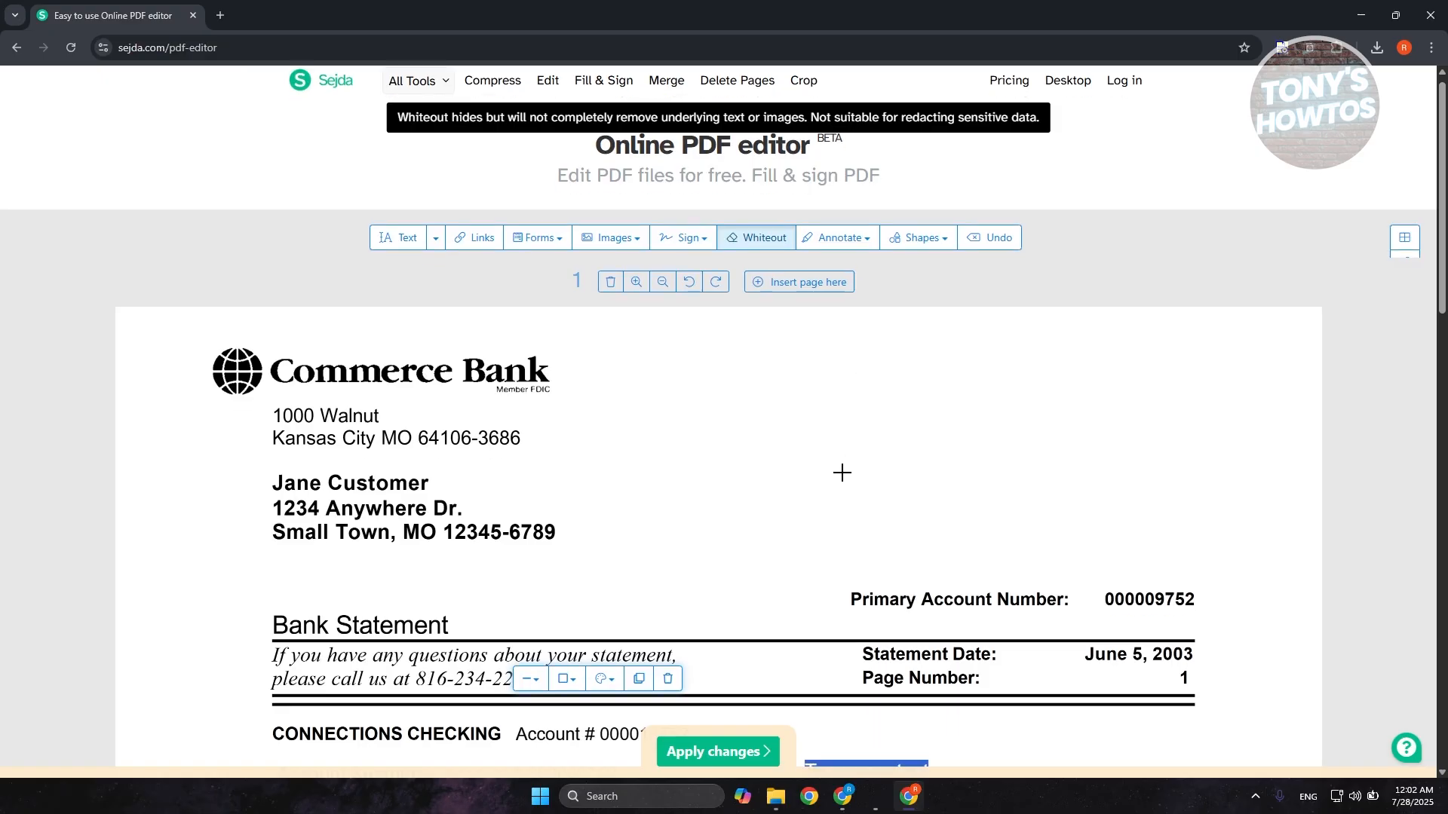
scroll(838, 476, down, 3)
click(718, 751)
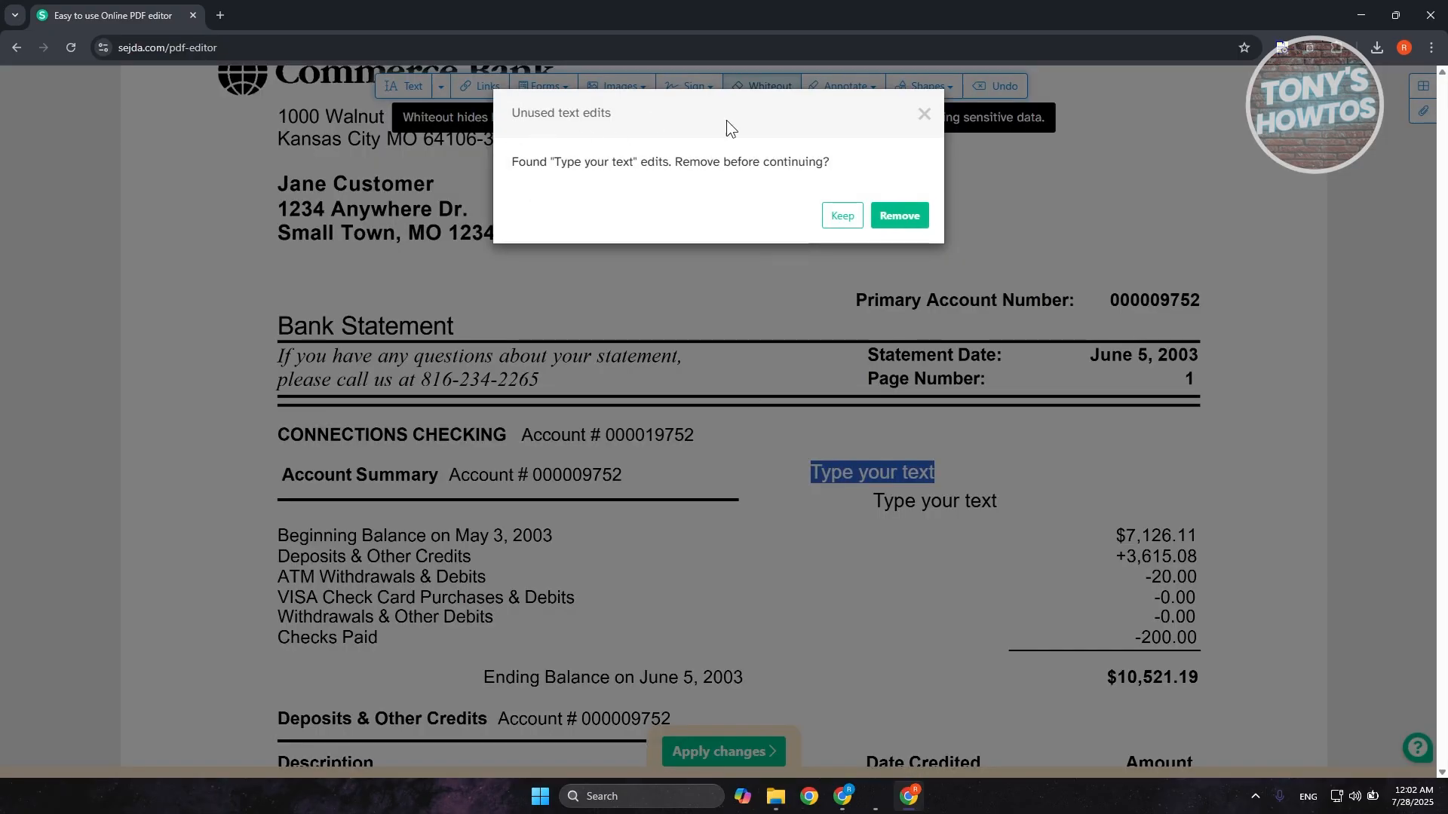
Step: Remove the unused placeholder text boxes so Sejda proceeds with processing
click(901, 217)
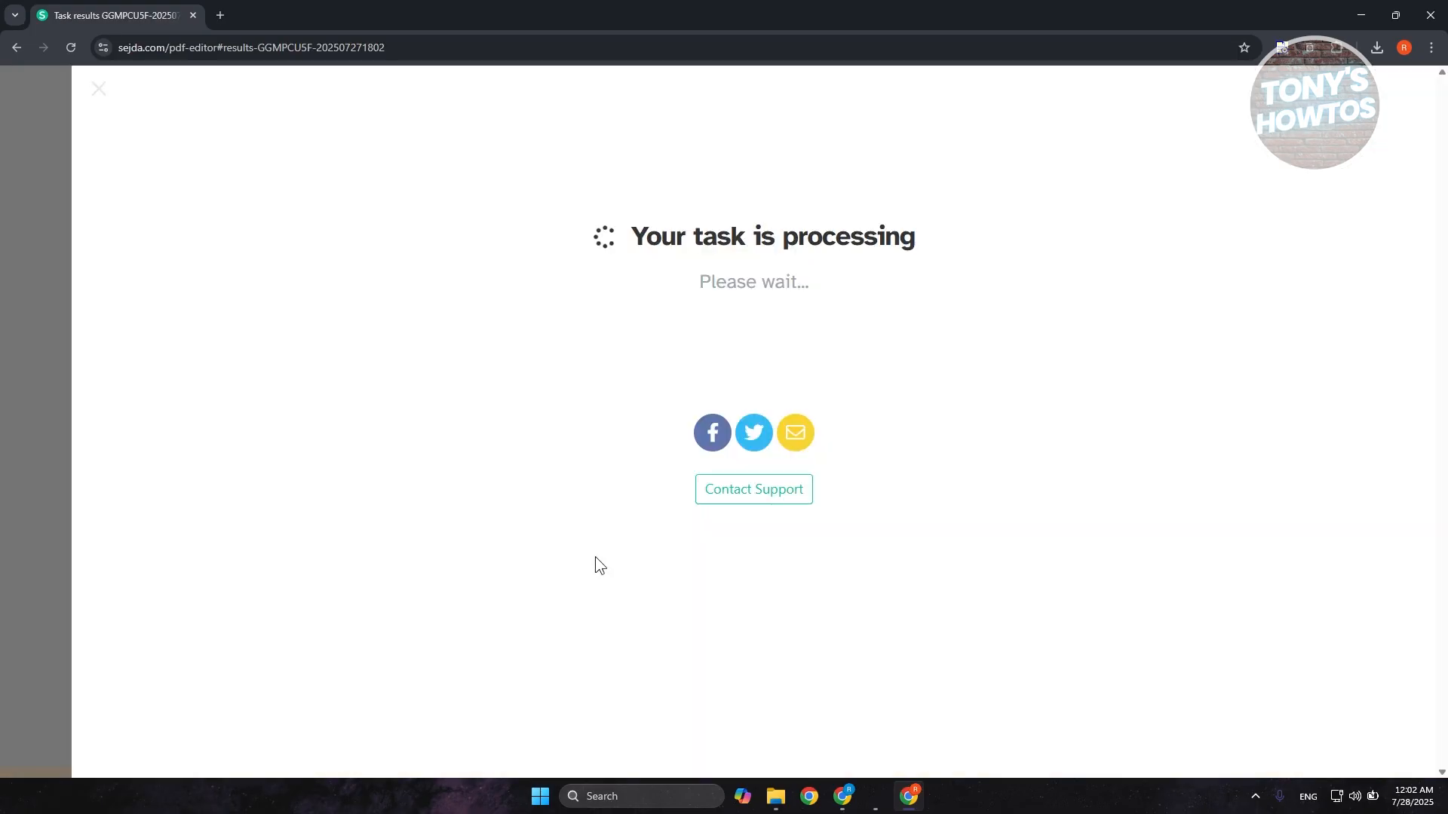